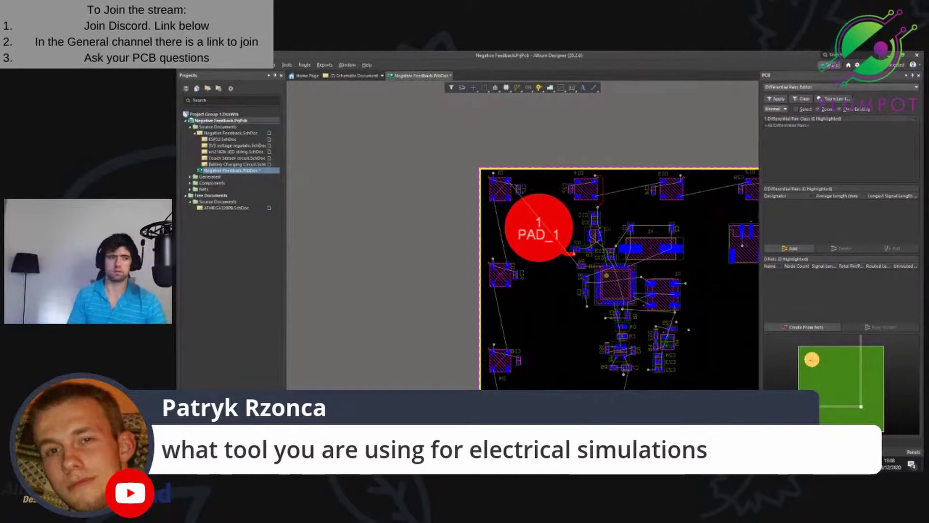
# Step: Delete the diagonal and vertical track segments running from D14's GND pad down toward C10
pyautogui.keyDown('ctrl'); pyautogui.scroll(4, 601, 193); pyautogui.keyUp('ctrl')
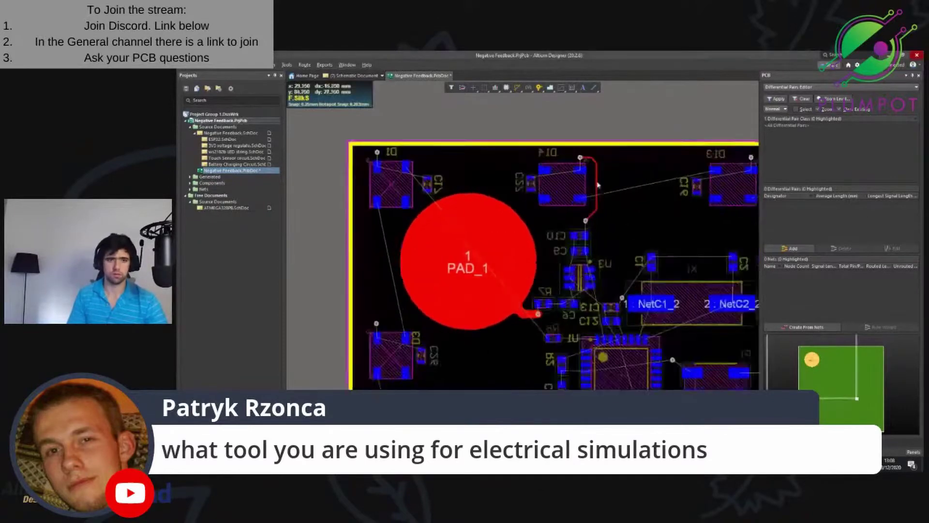
pyautogui.keyDown('ctrl'); pyautogui.scroll(1, 601, 192); pyautogui.keyUp('ctrl')
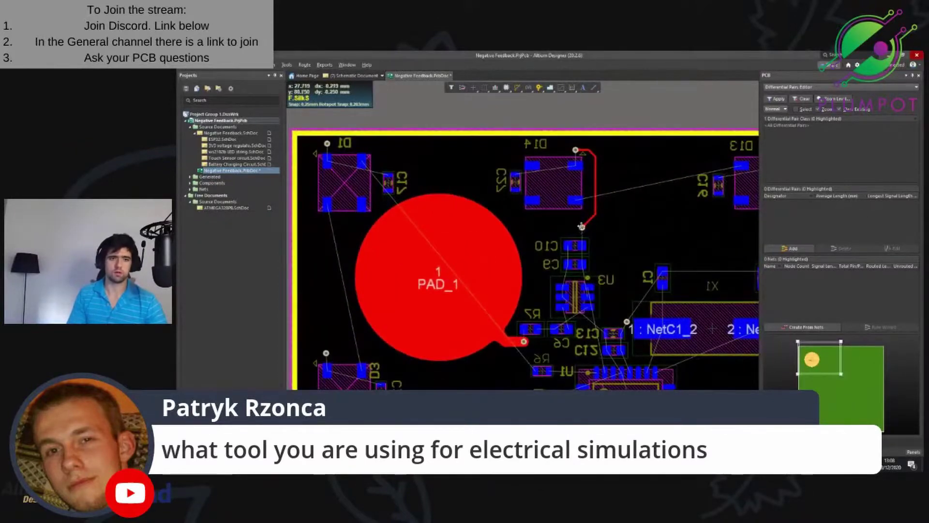
pyautogui.keyDown('ctrl'); pyautogui.scroll(3, 582, 226); pyautogui.keyUp('ctrl')
pyautogui.press('Delete')
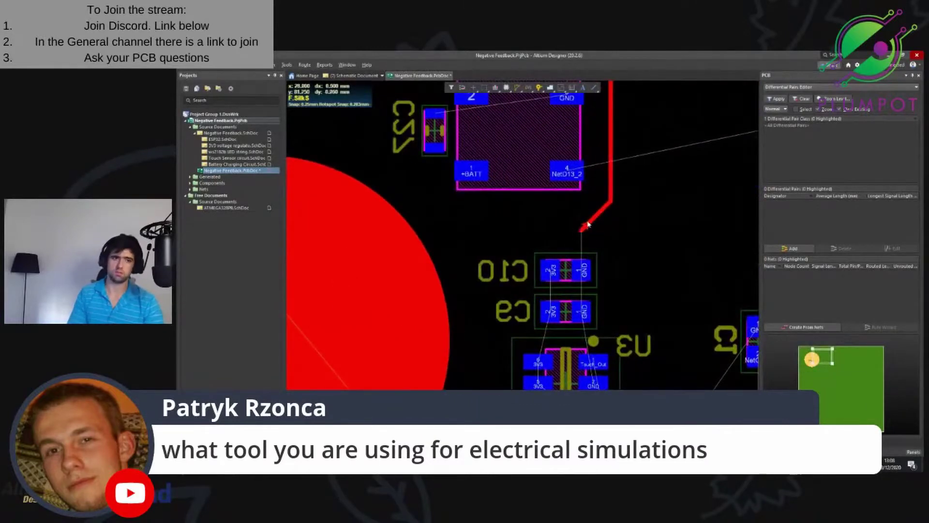
pyautogui.click(585, 228)
pyautogui.press('Delete')
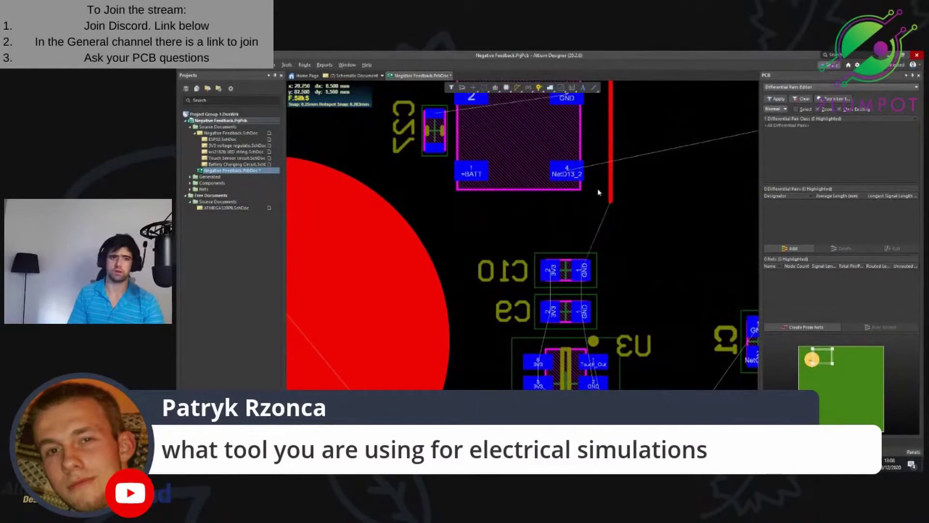
pyautogui.click(611, 194)
pyautogui.press('Delete')
pyautogui.keyDown('ctrl'); pyautogui.scroll(-2, 612, 199); pyautogui.keyUp('ctrl')
pyautogui.moveTo(591, 159); pyautogui.dragTo(569, 306, button='right')
pyautogui.keyDown('ctrl'); pyautogui.scroll(2, 568, 271); pyautogui.keyUp('ctrl')
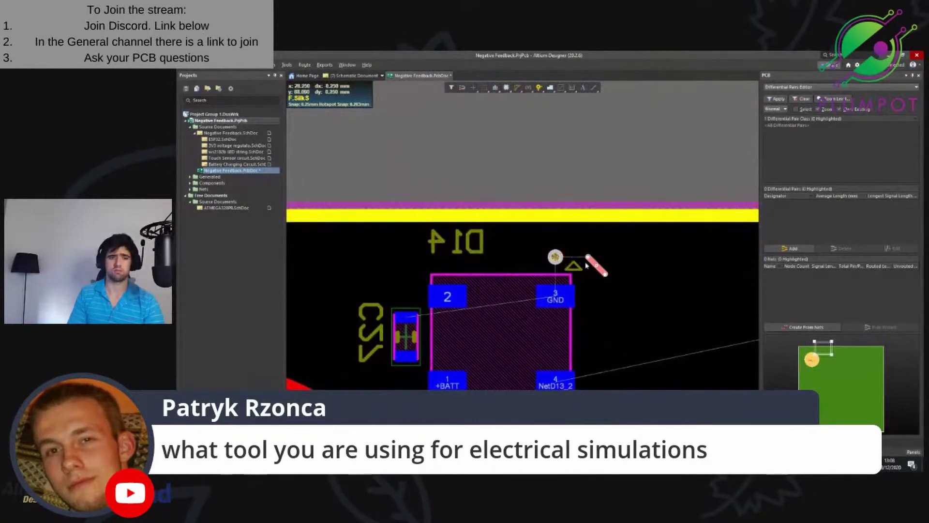
pyautogui.keyDown('ctrl'); pyautogui.scroll(-3, 557, 256); pyautogui.keyUp('ctrl')
pyautogui.moveTo(656, 384); pyautogui.dragTo(569, 274, button='right')
pyautogui.keyDown('ctrl'); pyautogui.scroll(2, 569, 274); pyautogui.keyUp('ctrl')
pyautogui.moveTo(442, 264); pyautogui.dragTo(503, 169, button='right')
pyautogui.keyDown('ctrl'); pyautogui.scroll(-3, 503, 169); pyautogui.keyUp('ctrl')
pyautogui.keyDown('ctrl'); pyautogui.scroll(5, 498, 281); pyautogui.keyUp('ctrl')
pyautogui.keyDown('ctrl'); pyautogui.scroll(2, 516, 287); pyautogui.keyUp('ctrl')
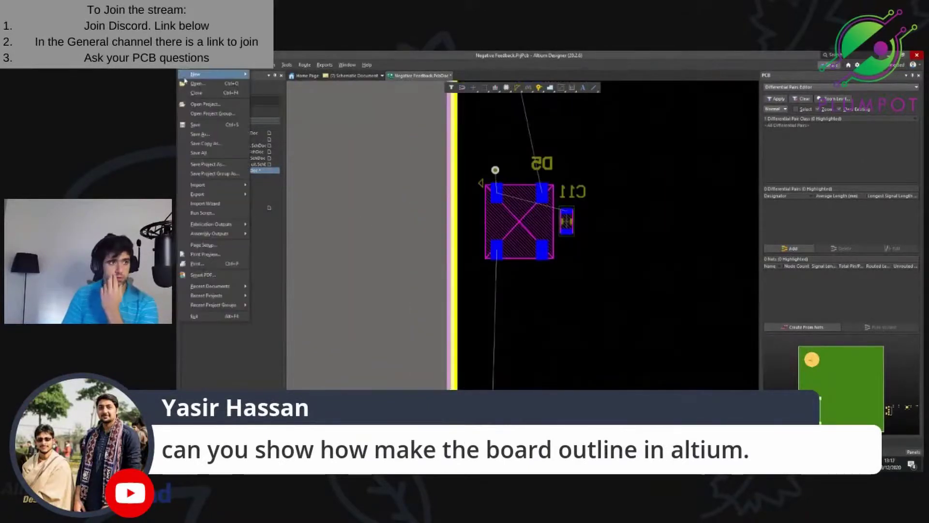
# Step: Add a new PCB document to the project and open its layer view configuration
pyautogui.moveTo(213, 74)
pyautogui.click(277, 97)
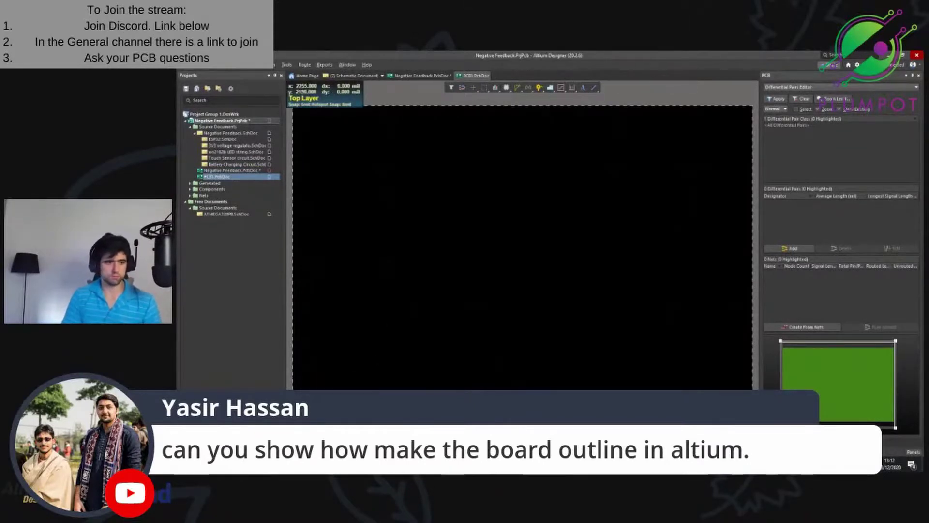
pyautogui.press('l')
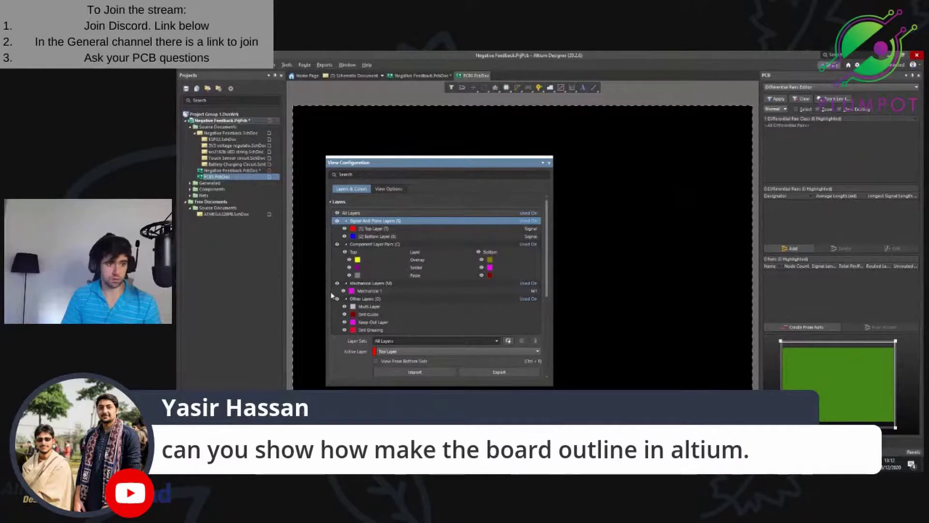
pyautogui.scroll(-5, 483, 287)
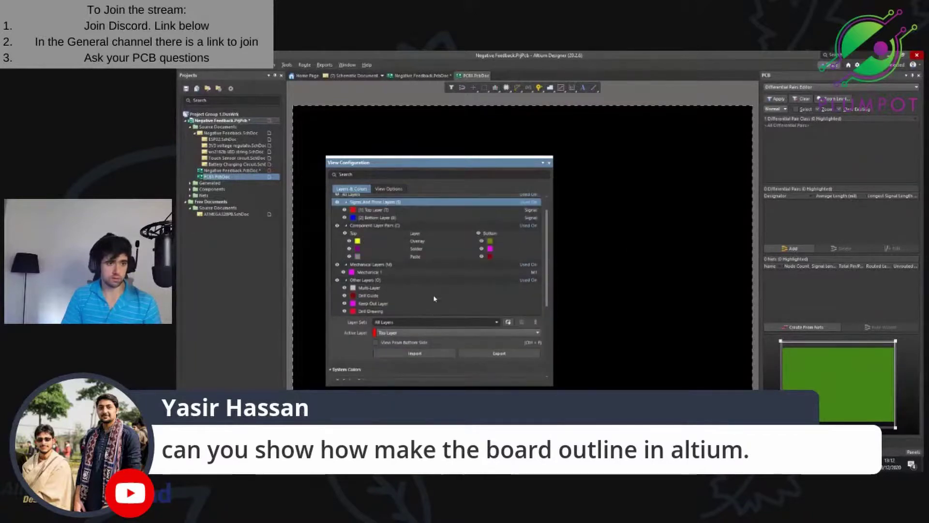
pyautogui.scroll(5, 432, 290)
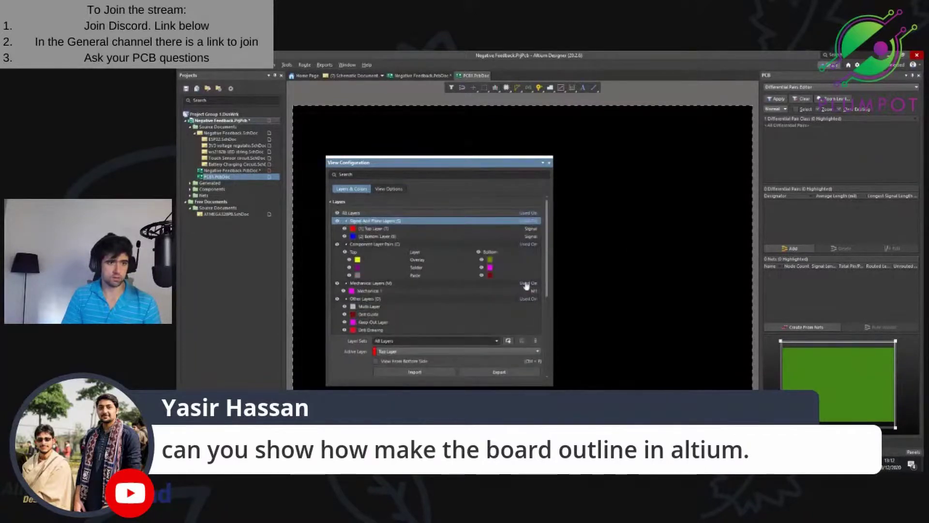
# Step: Add a mechanical layer named Board_Outline with layer number 2 and layer type Board
pyautogui.rightClick(432, 285)
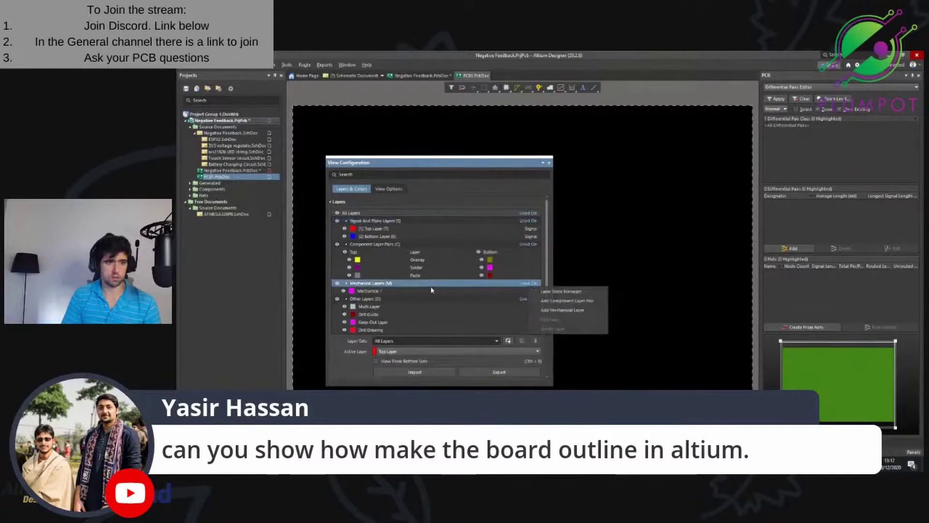
pyautogui.click(581, 311)
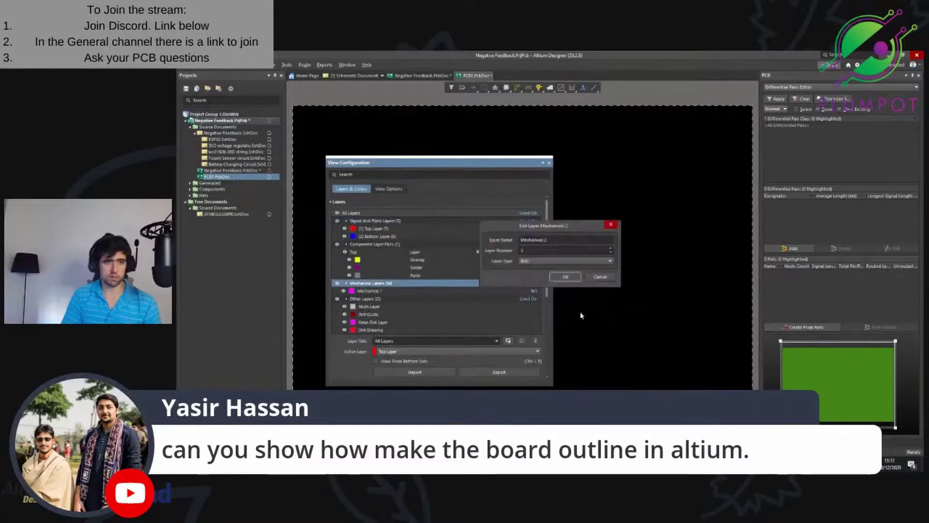
pyautogui.click(567, 265)
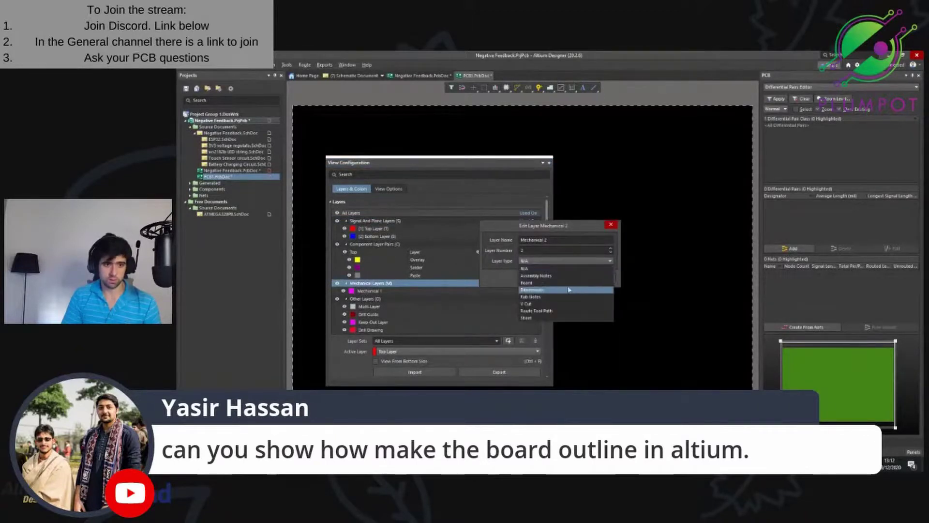
pyautogui.click(568, 286)
pyautogui.tripleClick(542, 239)
pyautogui.write('Board')
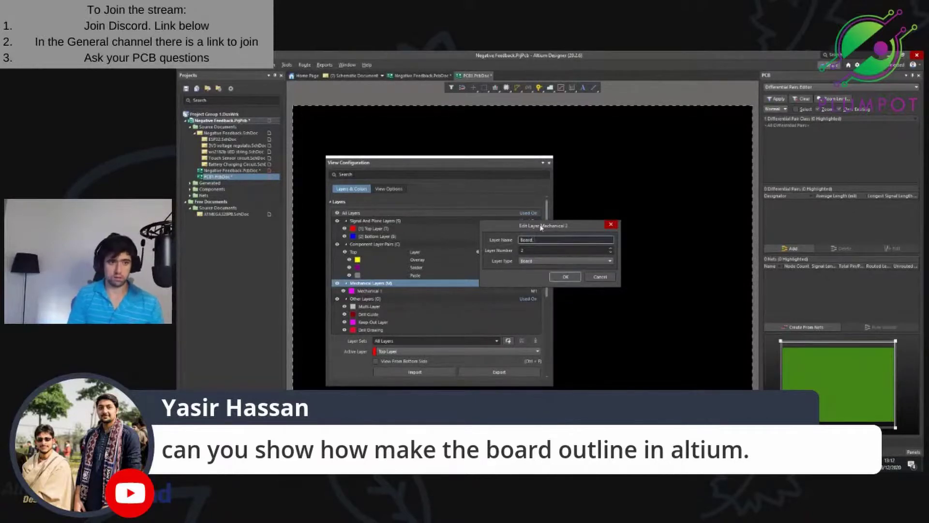
pyautogui.write('_oUTLINE')
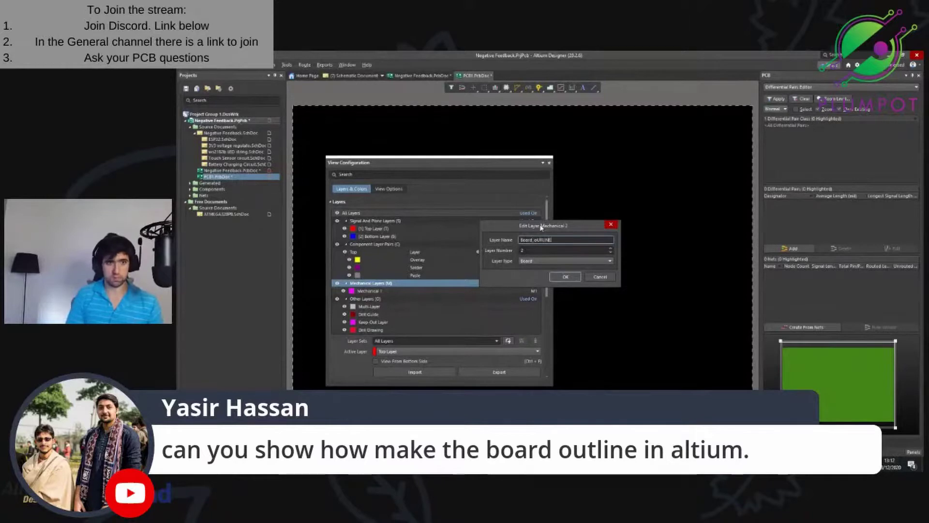
pyautogui.moveTo(543, 243); pyautogui.dragTo(532, 247)
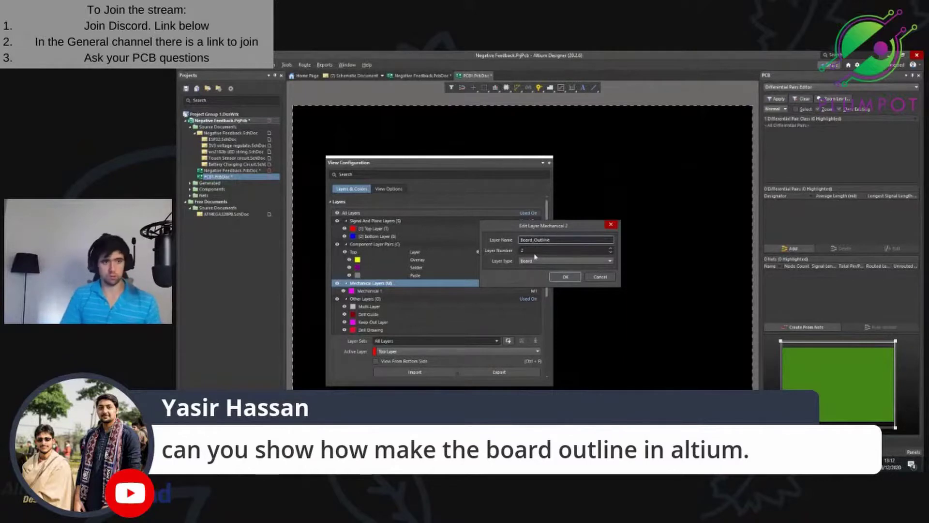
pyautogui.click(569, 278)
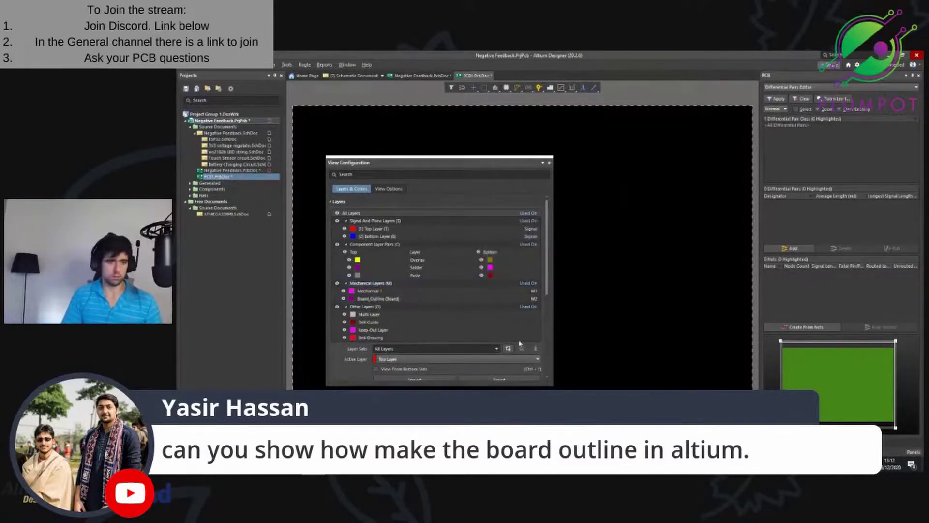
pyautogui.click(550, 163)
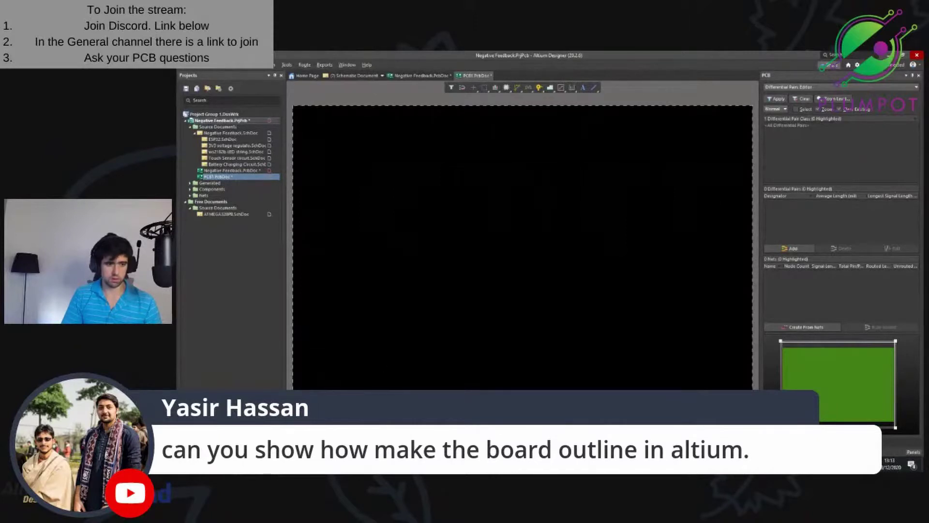
# Step: Make Board_Outline the active layer of the new PCB
pyautogui.rightClick(337, 445)
pyautogui.click(361, 435)
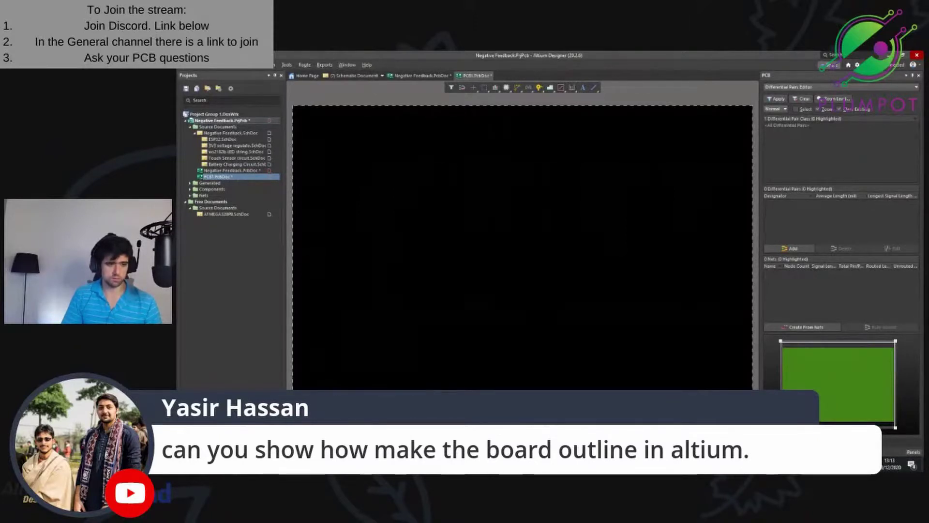
pyautogui.click(573, 262)
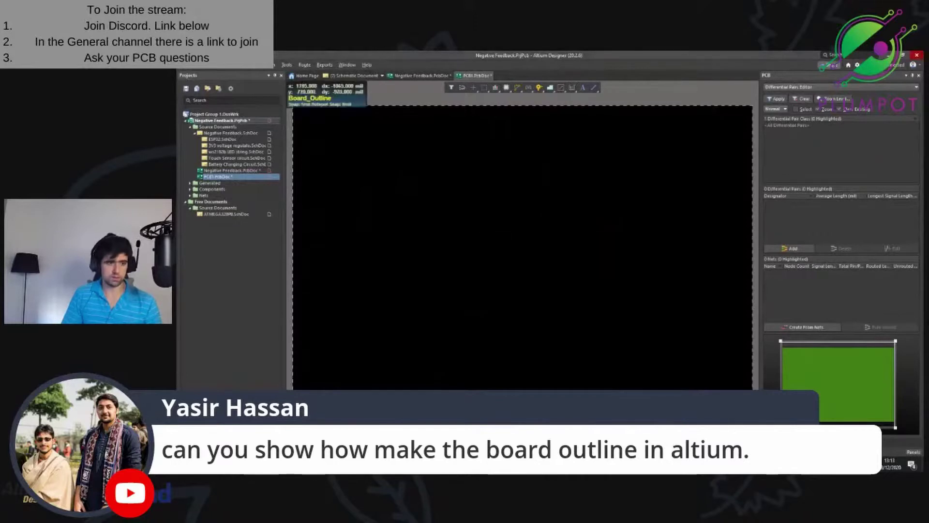
# Step: Change the display colour of the Board_Outline layer to yellow in the view configuration
pyautogui.press('l')
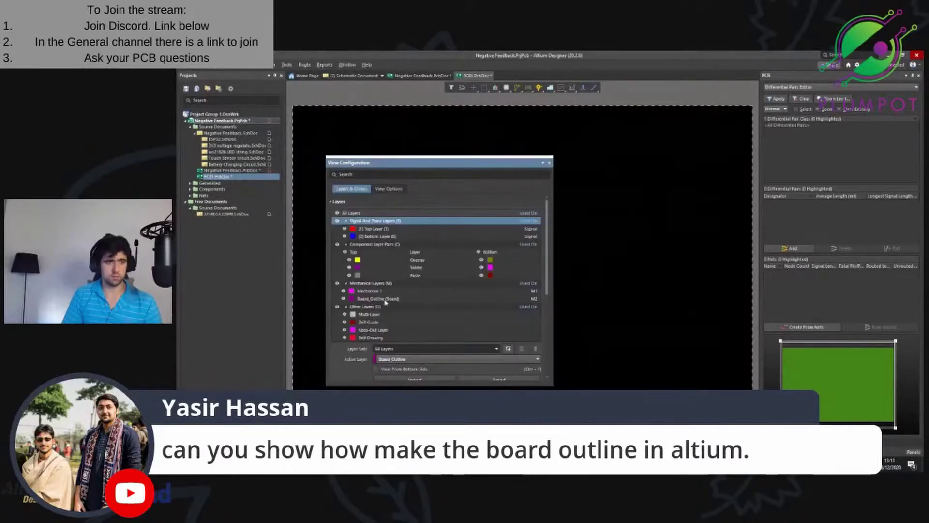
pyautogui.click(349, 300)
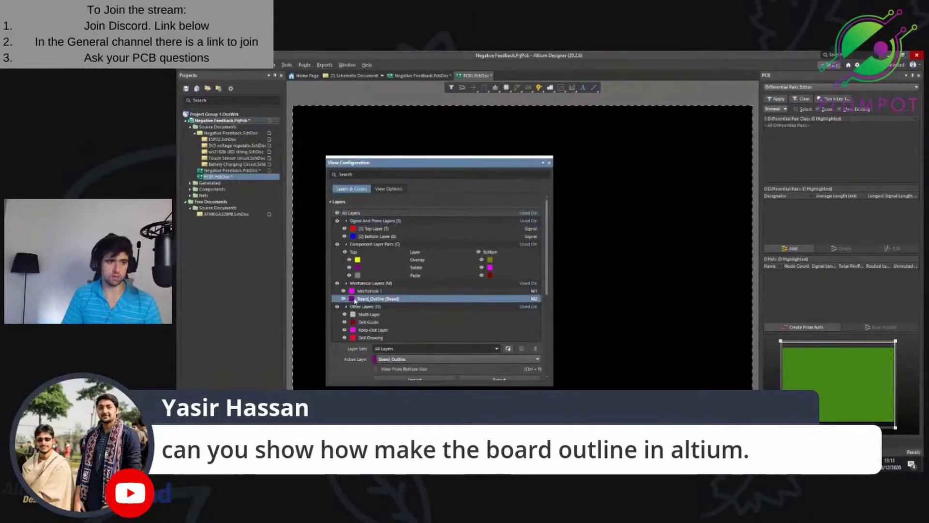
pyautogui.click(353, 299)
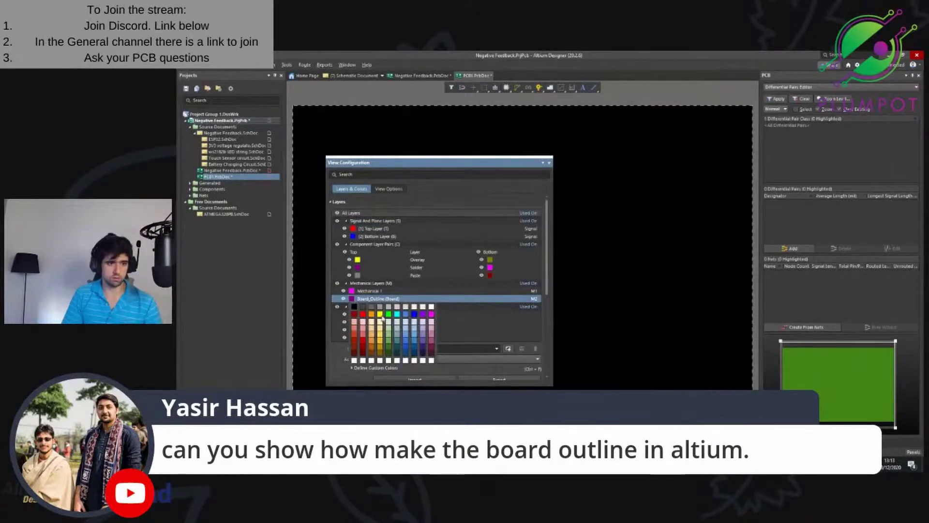
pyautogui.click(381, 316)
pyautogui.scroll(-3, 538, 272)
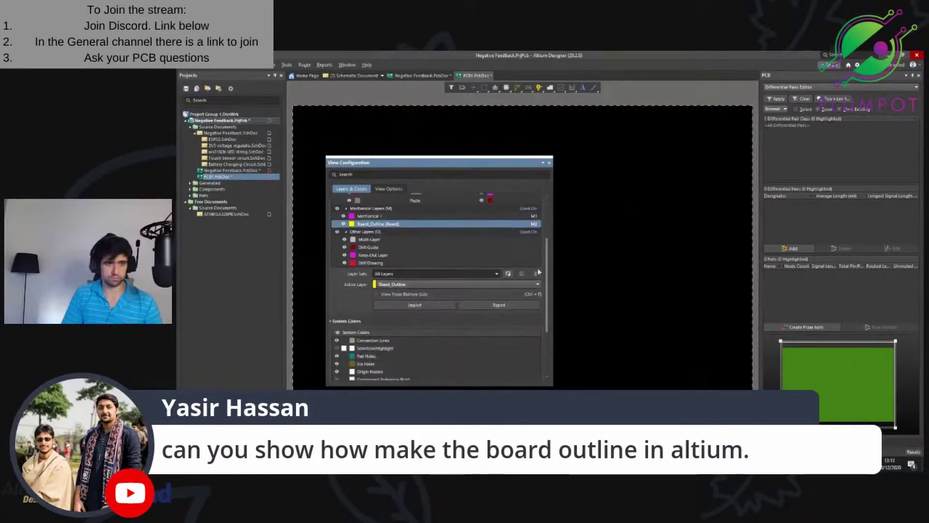
pyautogui.scroll(1, 449, 344)
pyautogui.moveTo(411, 162); pyautogui.dragTo(425, 136)
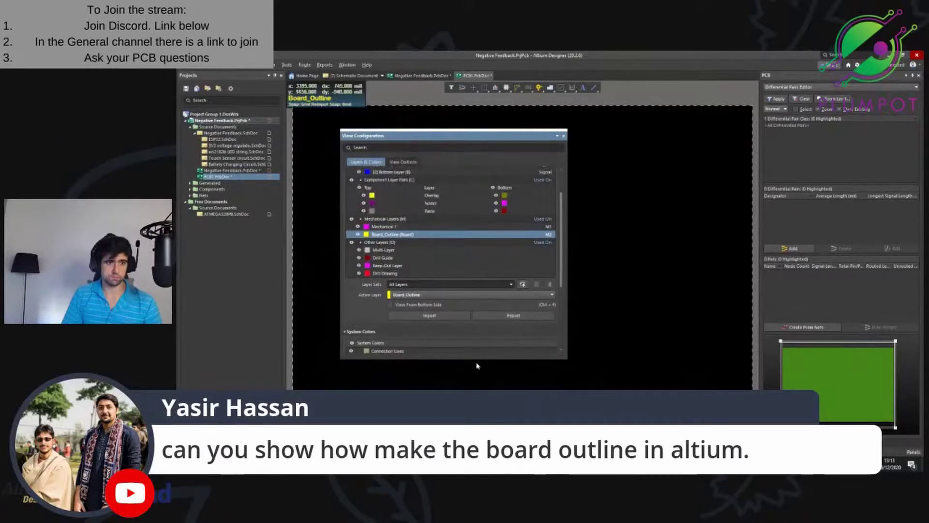
pyautogui.moveTo(476, 361); pyautogui.dragTo(476, 388)
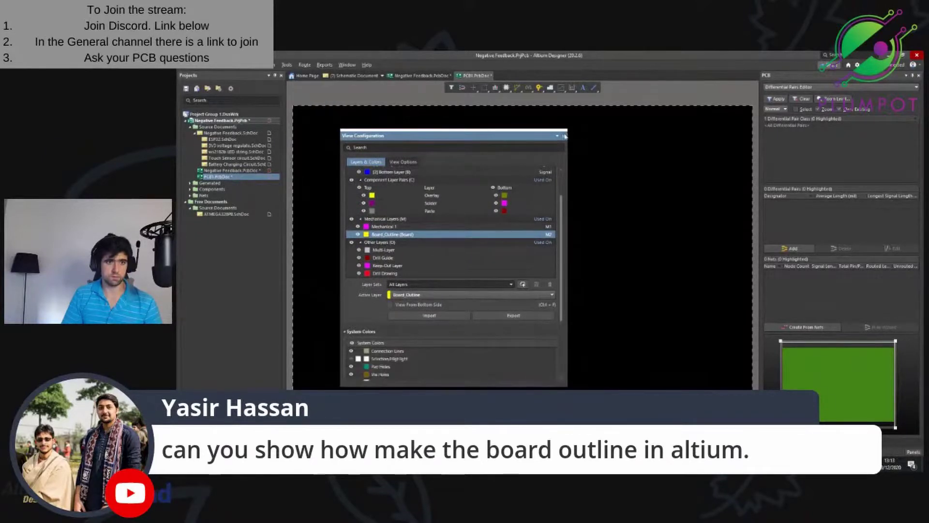
pyautogui.click(564, 136)
# Step: Set the new PCB's relative origin at the lower-left corner of the board shape
pyautogui.keyDown('ctrl'); pyautogui.scroll(-2, 370, 336); pyautogui.keyUp('ctrl')
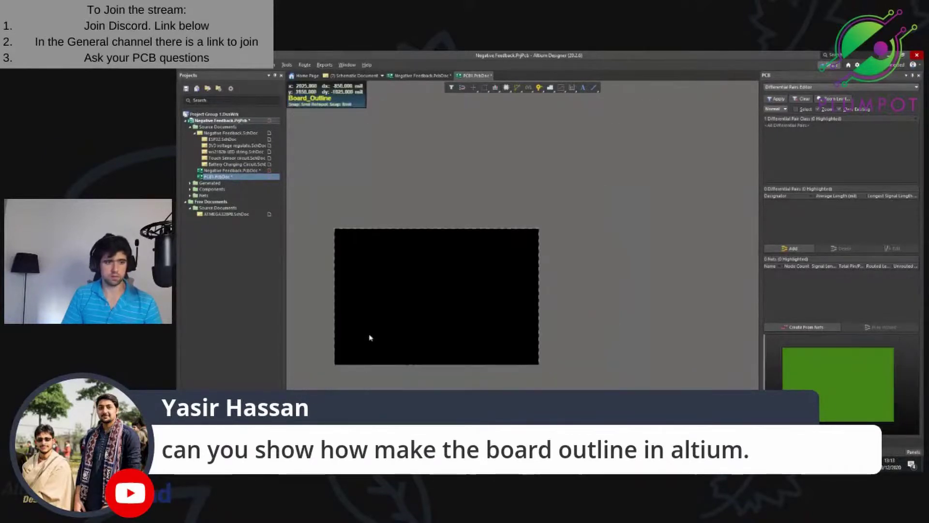
pyautogui.keyDown('ctrl'); pyautogui.scroll(2, 371, 312); pyautogui.keyUp('ctrl')
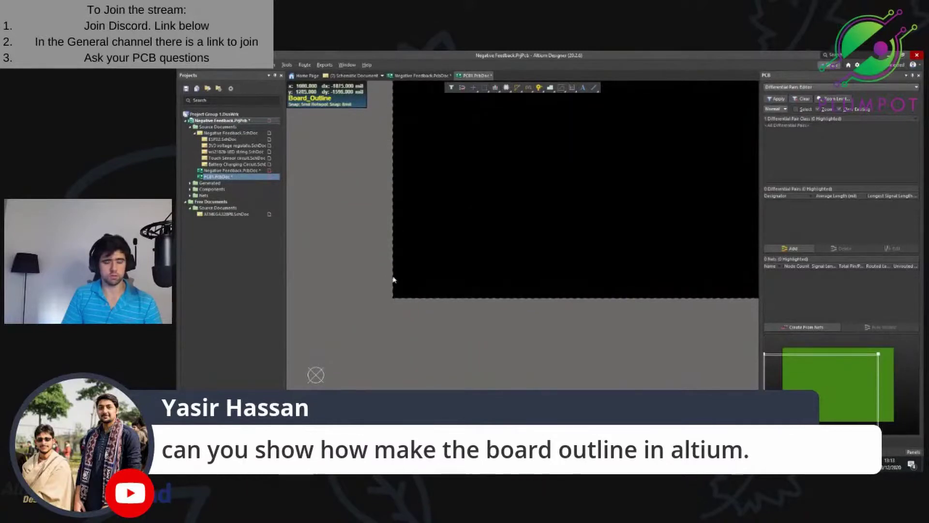
pyautogui.click(196, 65)
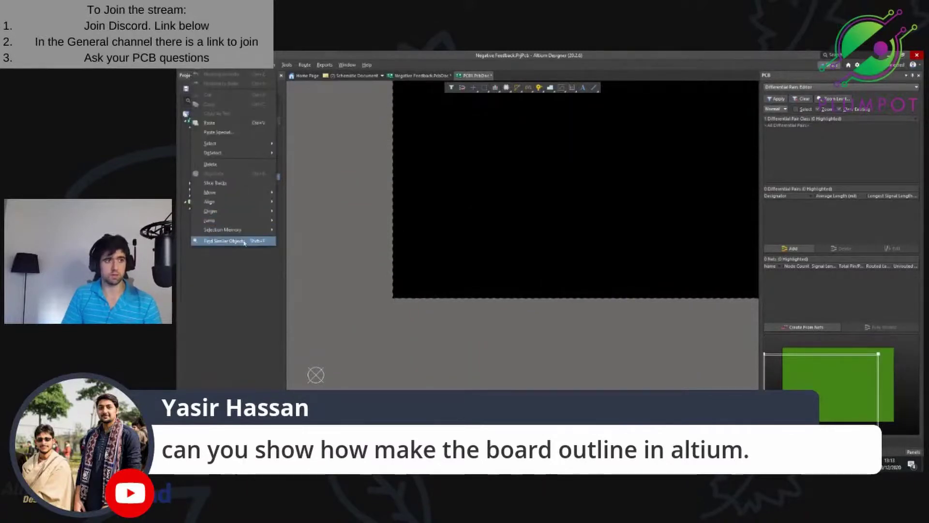
pyautogui.click(293, 211)
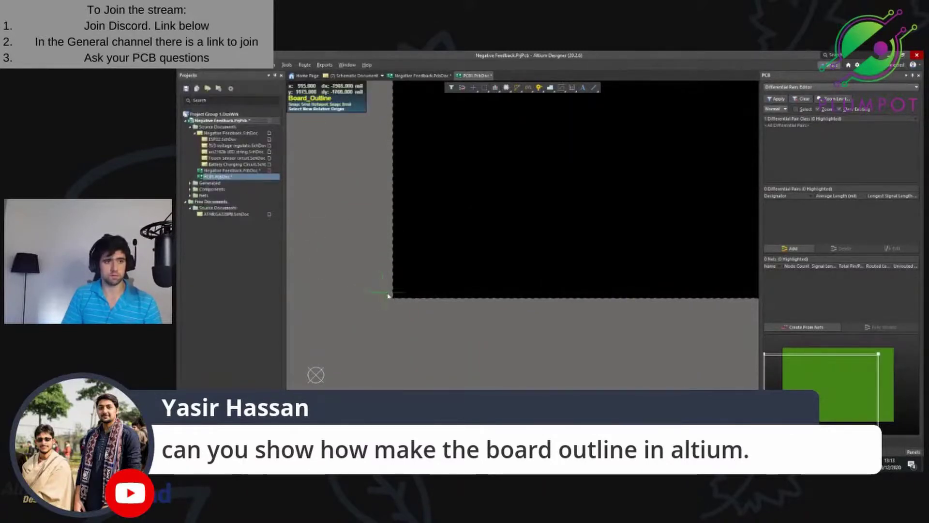
pyautogui.keyDown('ctrl'); pyautogui.scroll(4, 391, 297); pyautogui.keyUp('ctrl')
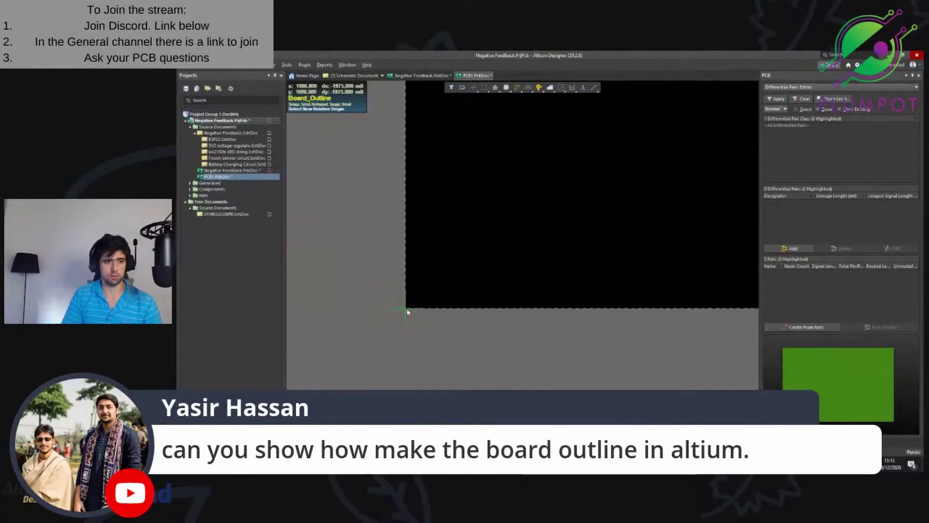
pyautogui.click(406, 310)
pyautogui.keyDown('ctrl'); pyautogui.scroll(-6, 470, 304); pyautogui.keyUp('ctrl')
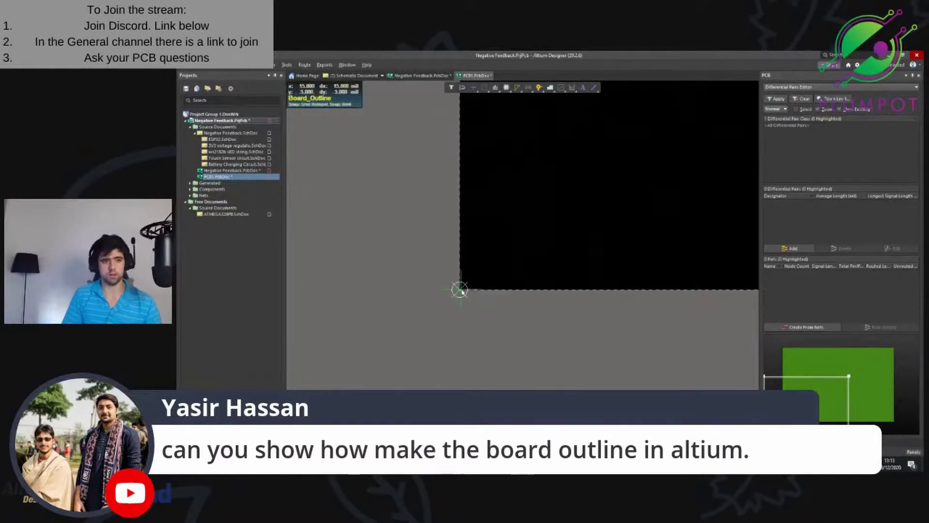
# Step: Draw a vertical line on the Board_Outline layer from the origin up along the board's left edge, and select it
pyautogui.rightClick(481, 224)
pyautogui.click(461, 291)
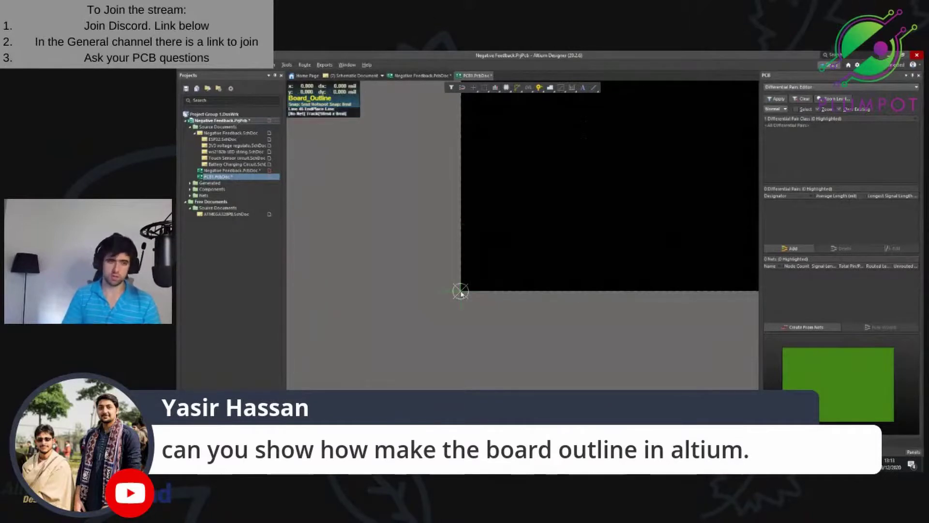
pyautogui.click(461, 291)
pyautogui.keyDown('ctrl'); pyautogui.scroll(2, 464, 187); pyautogui.keyUp('ctrl')
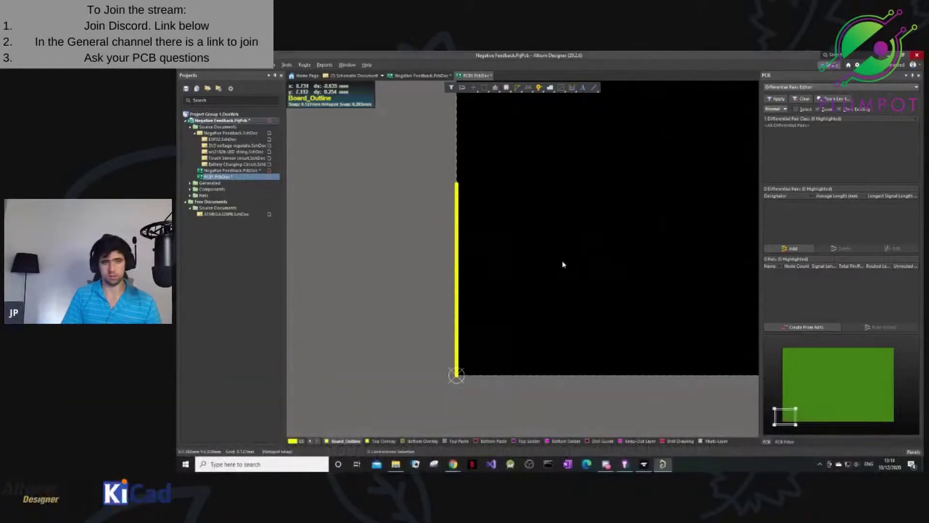
pyautogui.click(458, 244)
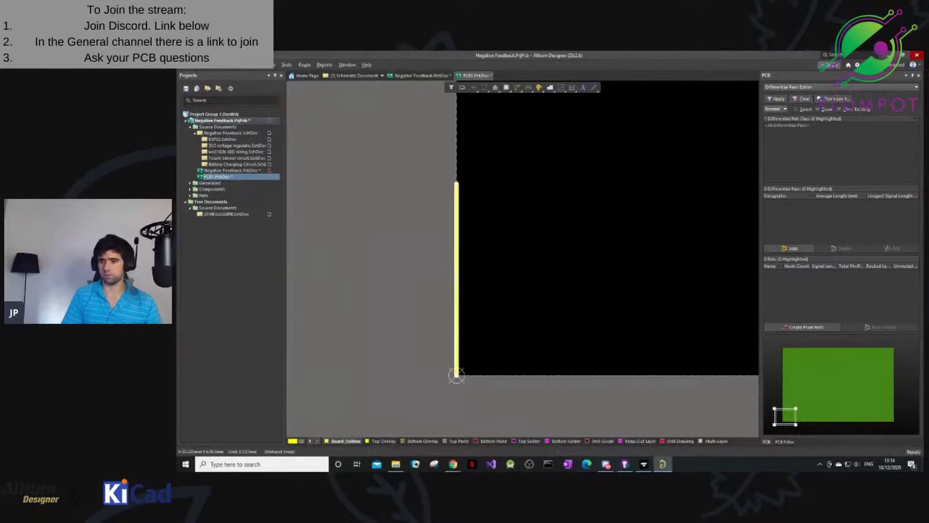
# Step: Copy the vertical outline line and place a rotated copy along the board's bottom edge, starting at the origin
pyautogui.keyDown('ctrl'); pyautogui.scroll(-5, 509, 290); pyautogui.keyUp('ctrl')
pyautogui.click(499, 258)
pyautogui.keyDown('ctrl'); pyautogui.scroll(5, 501, 254); pyautogui.keyUp('ctrl')
pyautogui.hotkey('ctrl', 'c')
pyautogui.keyDown('ctrl'); pyautogui.scroll(-4, 521, 243); pyautogui.keyUp('ctrl')
pyautogui.click(515, 337)
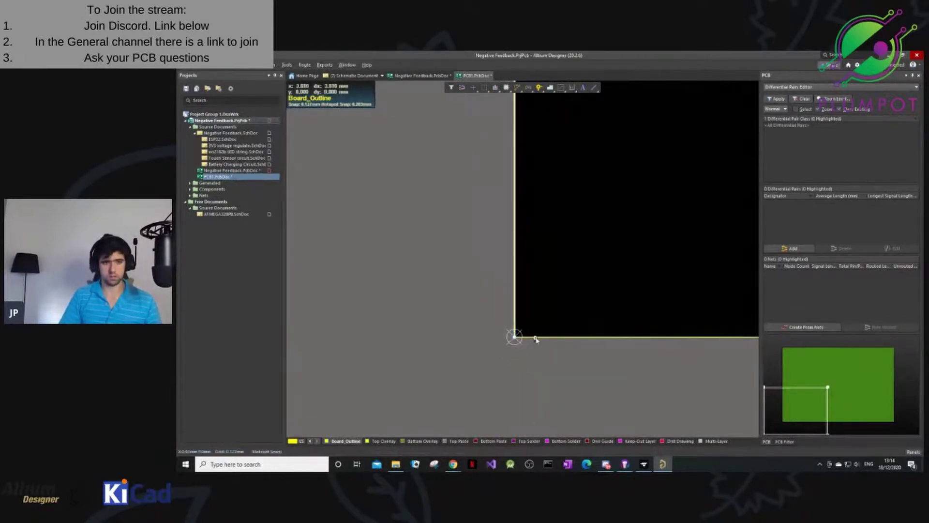
# Step: Place a vertical copy of the outline line at the right end of the horizontal bottom line
pyautogui.keyDown('ctrl'); pyautogui.scroll(-5, 429, 326); pyautogui.keyUp('ctrl')
pyautogui.keyDown('ctrl'); pyautogui.scroll(2, 456, 306); pyautogui.keyUp('ctrl')
pyautogui.keyDown('ctrl'); pyautogui.scroll(5, 514, 339); pyautogui.keyUp('ctrl')
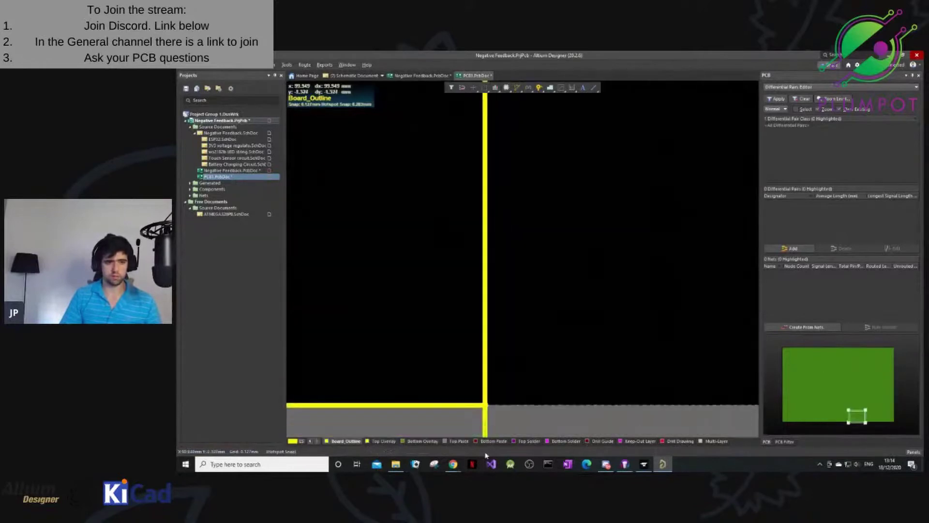
pyautogui.keyDown('ctrl'); pyautogui.scroll(-5, 486, 362); pyautogui.keyUp('ctrl')
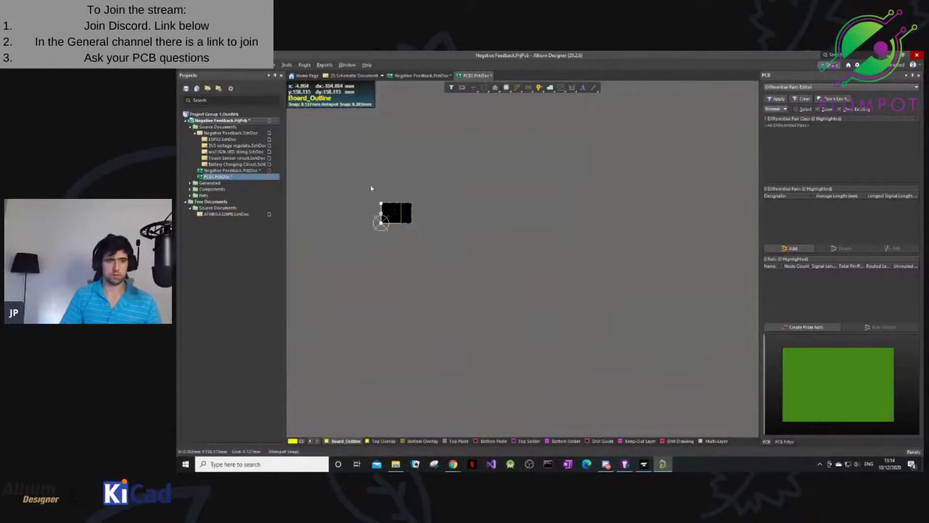
# Step: Paste a copy of the line, rotate it to horizontal and join it to the upper ends of the two vertical lines
pyautogui.keyDown('ctrl'); pyautogui.scroll(4, 553, 335); pyautogui.keyUp('ctrl')
pyautogui.moveTo(553, 335); pyautogui.dragTo(601, 311, button='right')
pyautogui.hotkey('ctrl', 'v')
pyautogui.press('space')
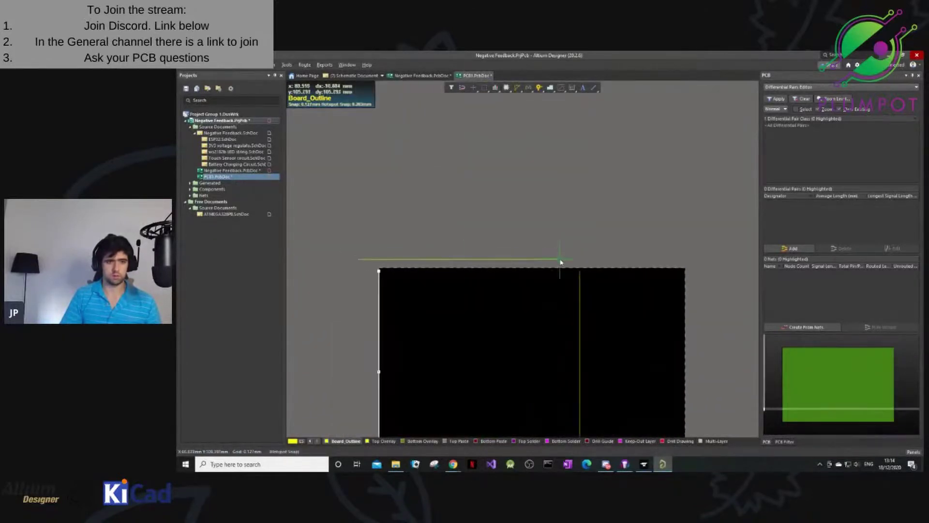
pyautogui.keyDown('ctrl'); pyautogui.scroll(4, 562, 262); pyautogui.keyUp('ctrl')
pyautogui.keyDown('ctrl'); pyautogui.scroll(2, 638, 249); pyautogui.keyUp('ctrl')
pyautogui.click(624, 350)
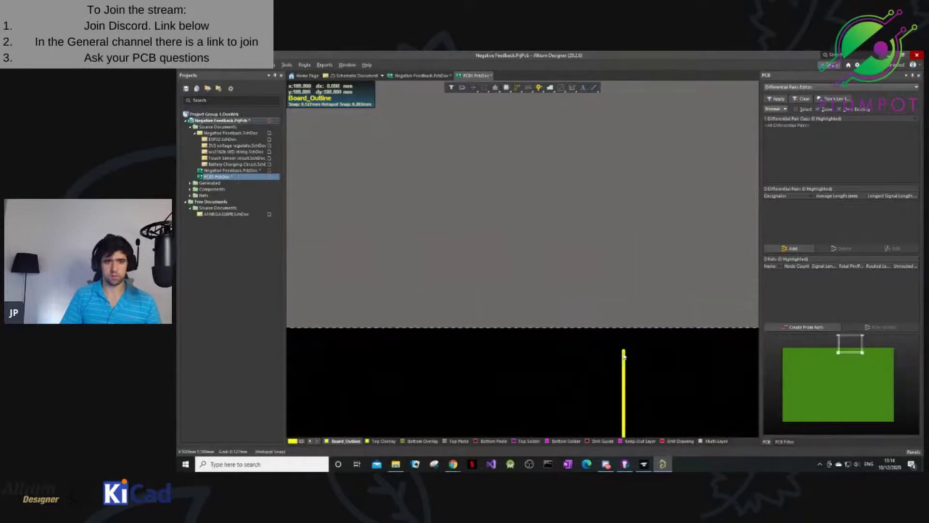
# Step: Select the four connected Board_Outline lines and define the board shape from the selected objects
pyautogui.keyDown('ctrl'); pyautogui.scroll(3, 563, 353); pyautogui.keyUp('ctrl')
pyautogui.click(580, 343)
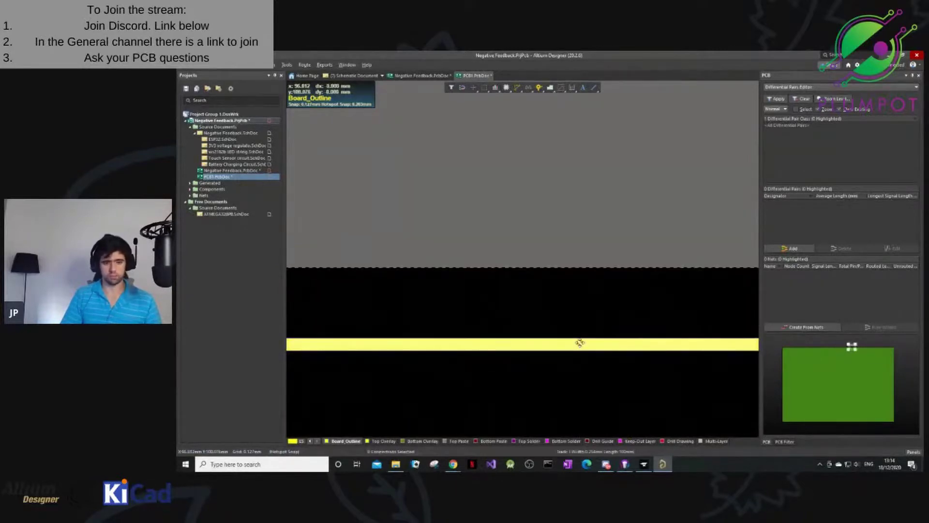
pyautogui.keyDown('ctrl'); pyautogui.scroll(-9, 579, 323); pyautogui.keyUp('ctrl')
pyautogui.moveTo(473, 391); pyautogui.dragTo(574, 225, button='right')
pyautogui.keyDown('ctrl'); pyautogui.scroll(-1, 470, 331); pyautogui.keyUp('ctrl')
pyautogui.keyDown('ctrl'); pyautogui.scroll(-2, 470, 332); pyautogui.keyUp('ctrl')
pyautogui.click(287, 65)
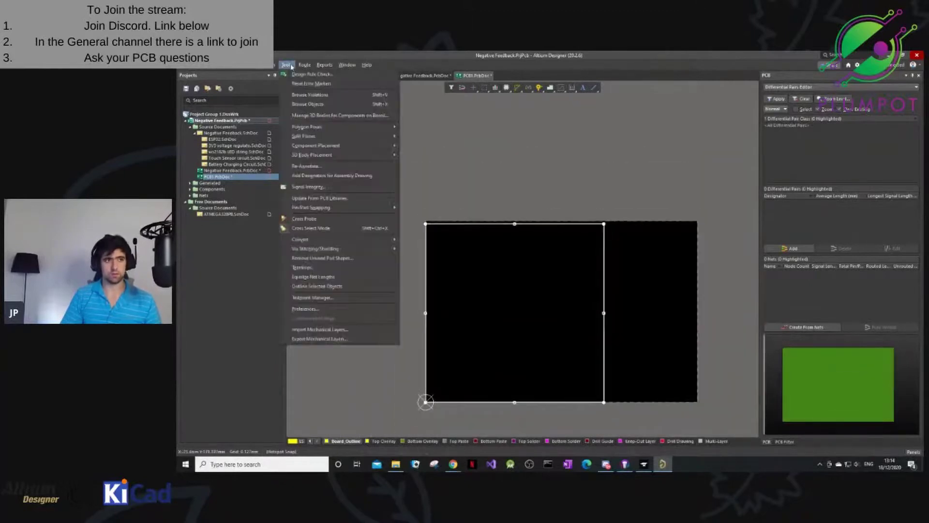
pyautogui.moveTo(269, 65)
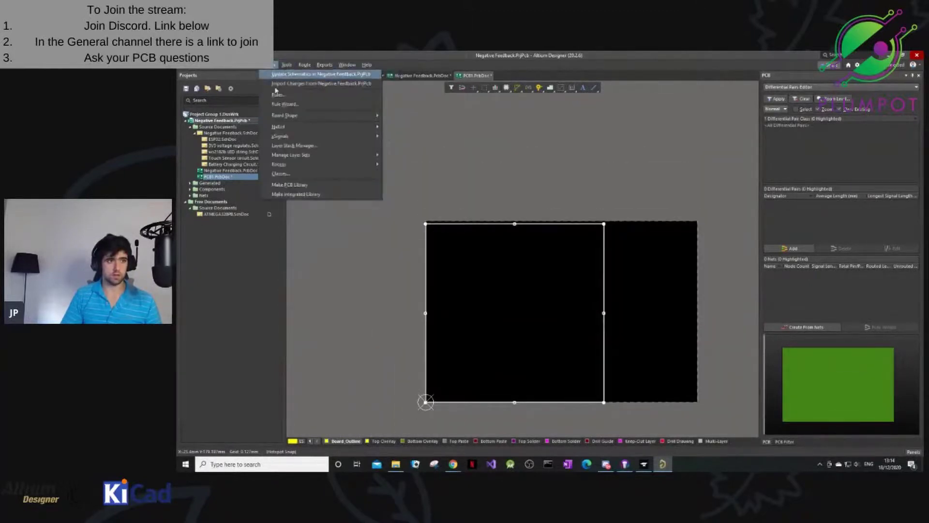
pyautogui.moveTo(286, 120)
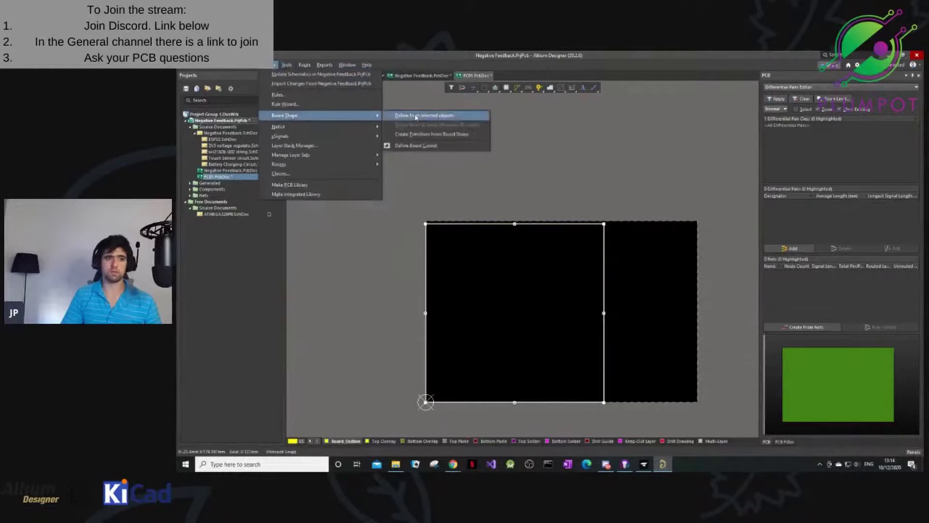
pyautogui.click(415, 117)
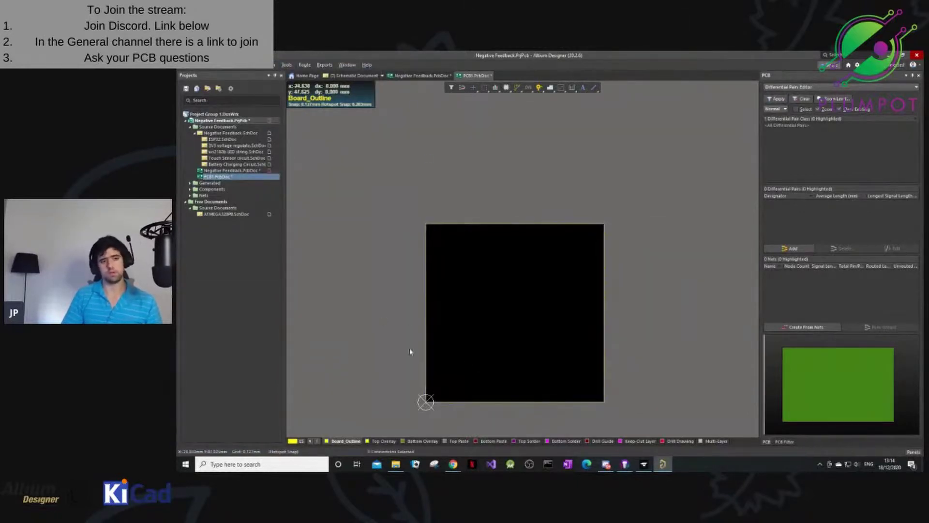
# Step: Inspect the redefined board shape in 3D by tilting it, and leave the 3D view
pyautogui.press('3')
pyautogui.keyDown('ctrl'); pyautogui.scroll(5, 431, 370); pyautogui.keyUp('ctrl')
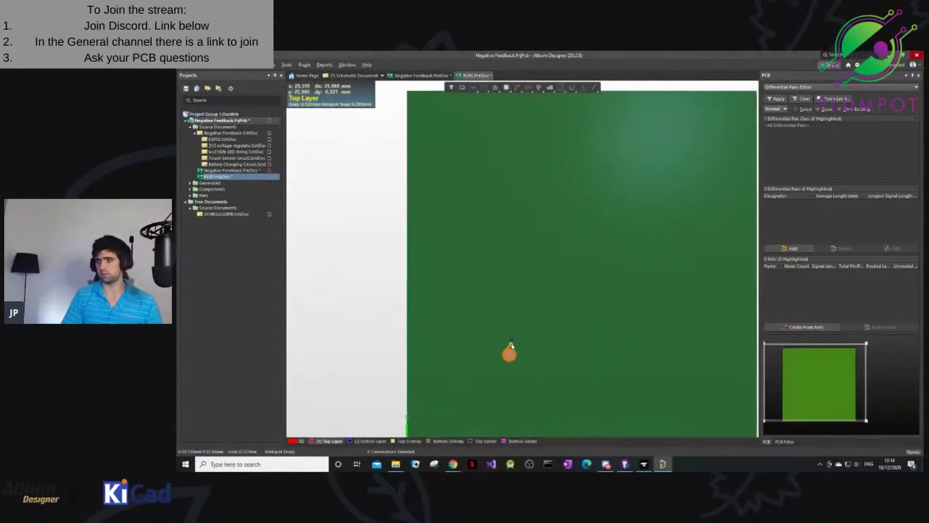
pyautogui.keyDown('ctrl'); pyautogui.scroll(-3, 510, 344); pyautogui.keyUp('ctrl')
pyautogui.keyDown('shift'); pyautogui.moveTo(510, 342); pyautogui.dragTo(513, 320, button='right'); pyautogui.keyUp('shift')
pyautogui.press('1')
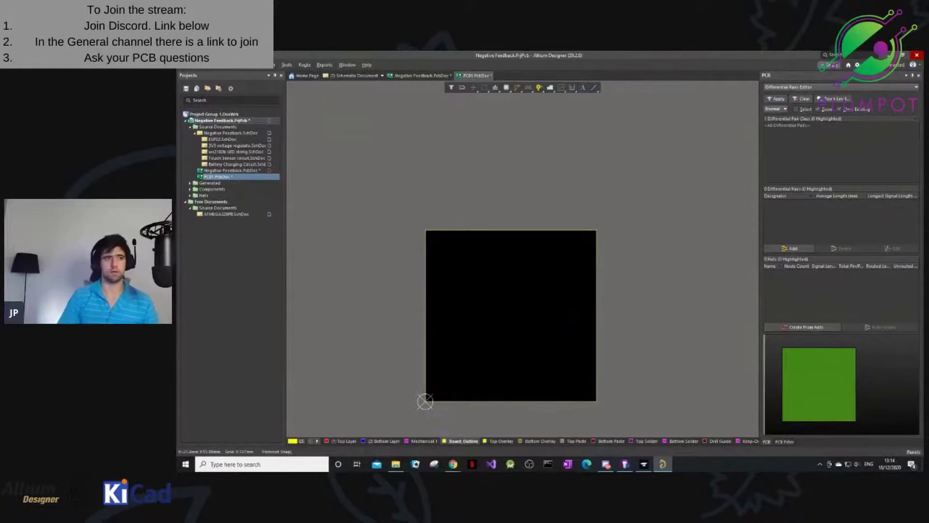
pyautogui.click(275, 65)
pyautogui.moveTo(294, 115)
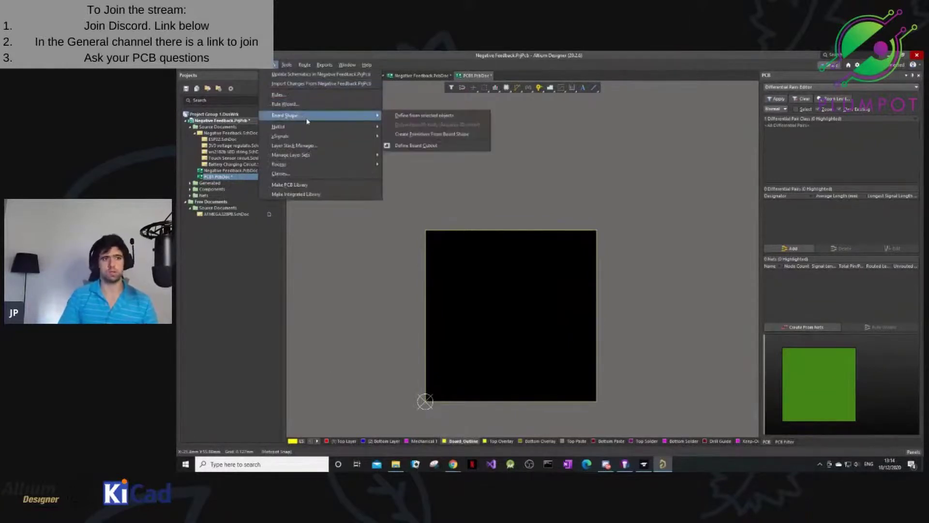
pyautogui.click(440, 114)
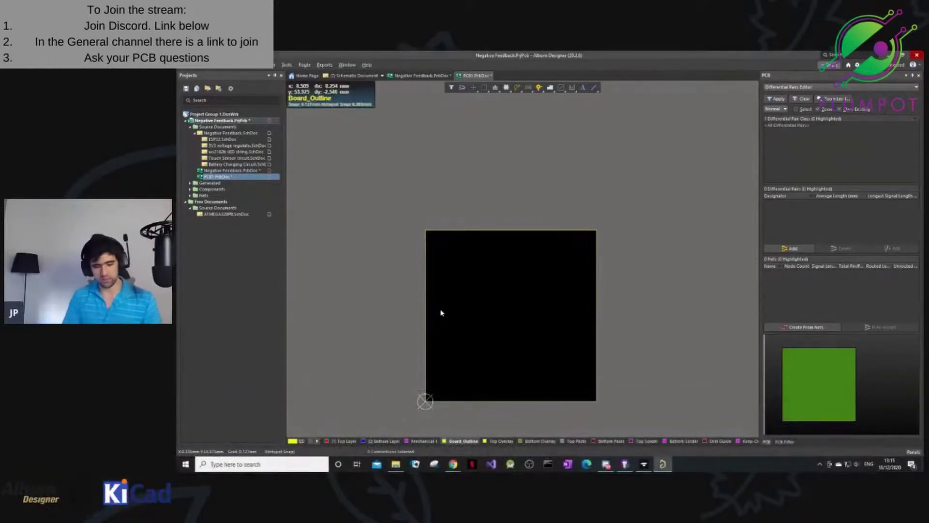
# Step: Review the Top Layer and Bottom Layer signal entries in the view configuration, and close it
pyautogui.press('l')
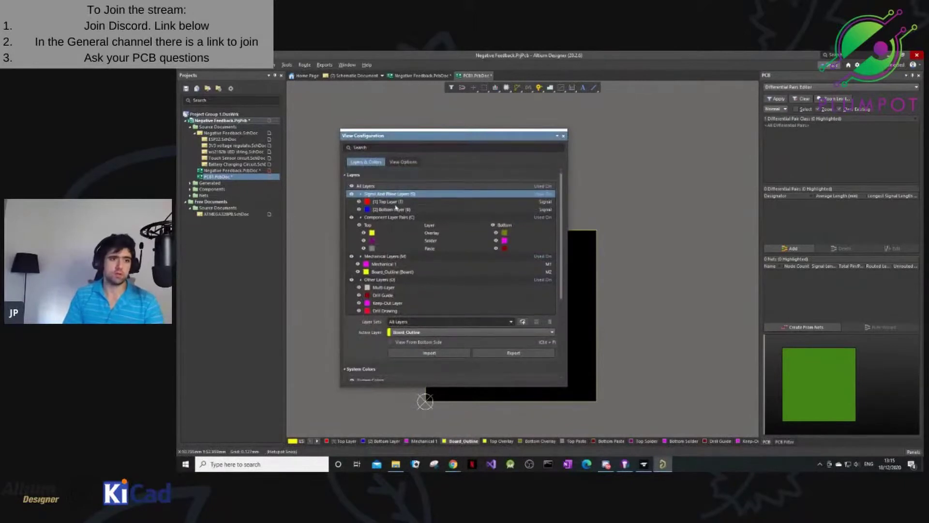
pyautogui.click(400, 202)
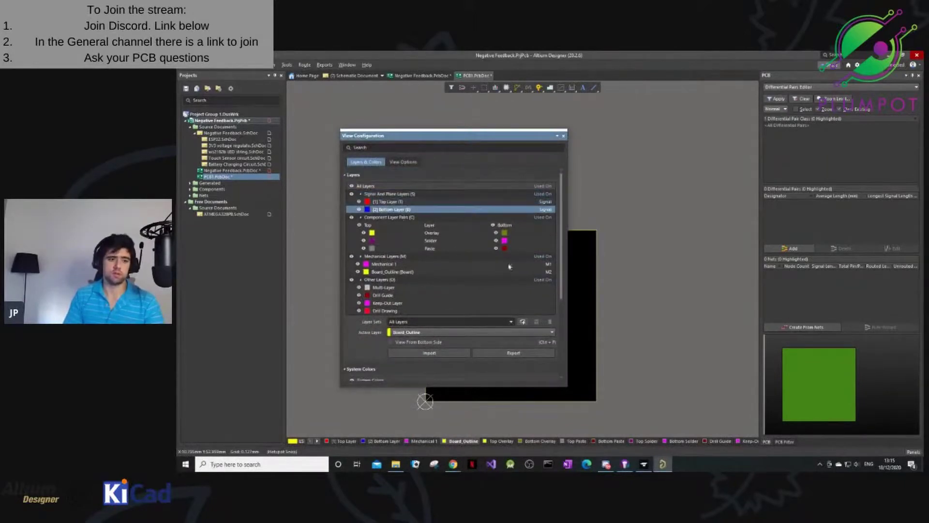
pyautogui.click(564, 136)
# Step: Make Top Layer active and route a short track that runs right, bends 45 degrees and continues down inside the board
pyautogui.click(339, 441)
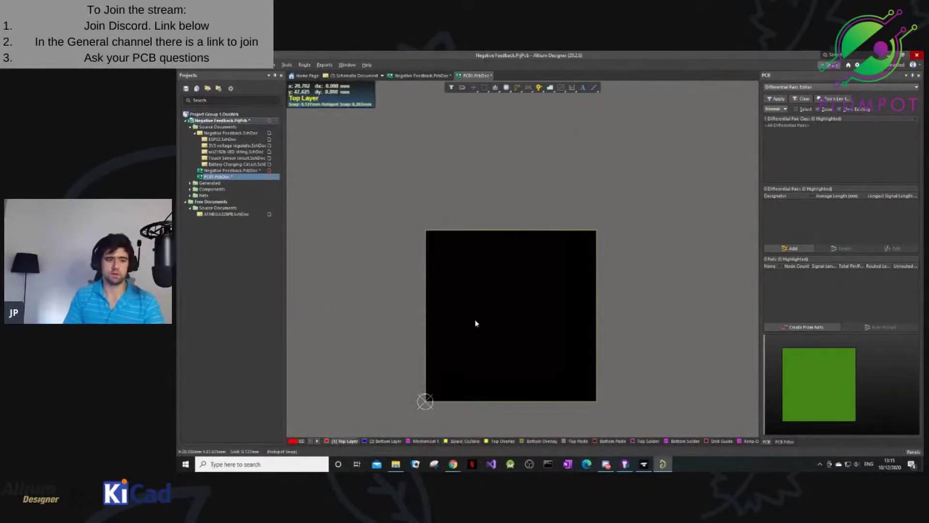
pyautogui.hotkey('ctrl', 'w')
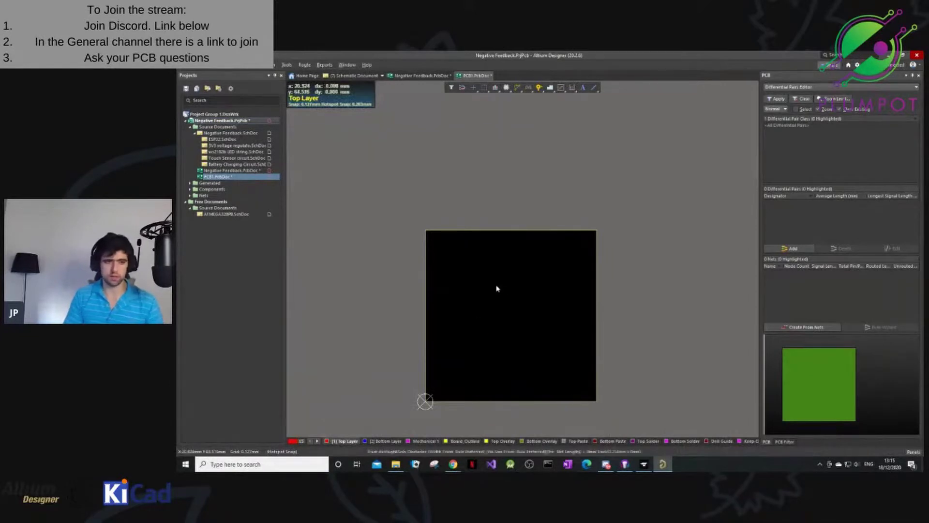
pyautogui.click(465, 288)
pyautogui.keyDown('ctrl'); pyautogui.scroll(5, 488, 293); pyautogui.keyUp('ctrl')
pyautogui.click(526, 311)
pyautogui.click(530, 344)
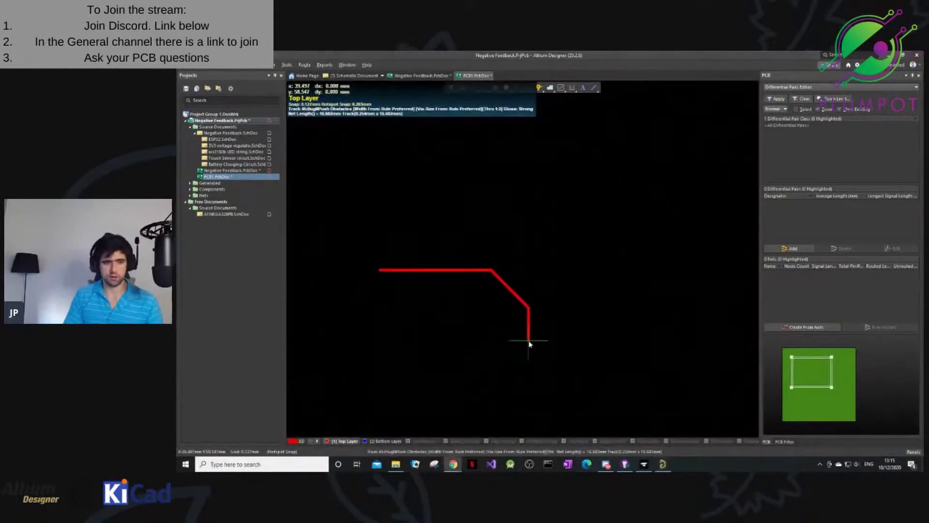
pyautogui.rightClick(533, 345)
pyautogui.rightClick(533, 345)
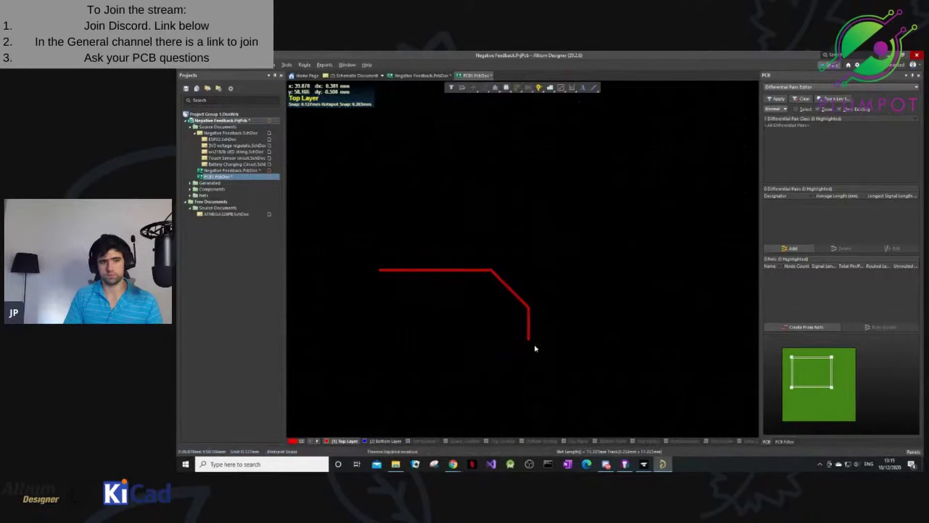
# Step: Make Bottom Layer active and route a similar bent track just below the red one
pyautogui.click(372, 441)
pyautogui.keyDown('ctrl'); pyautogui.scroll(-1, 448, 328); pyautogui.keyUp('ctrl')
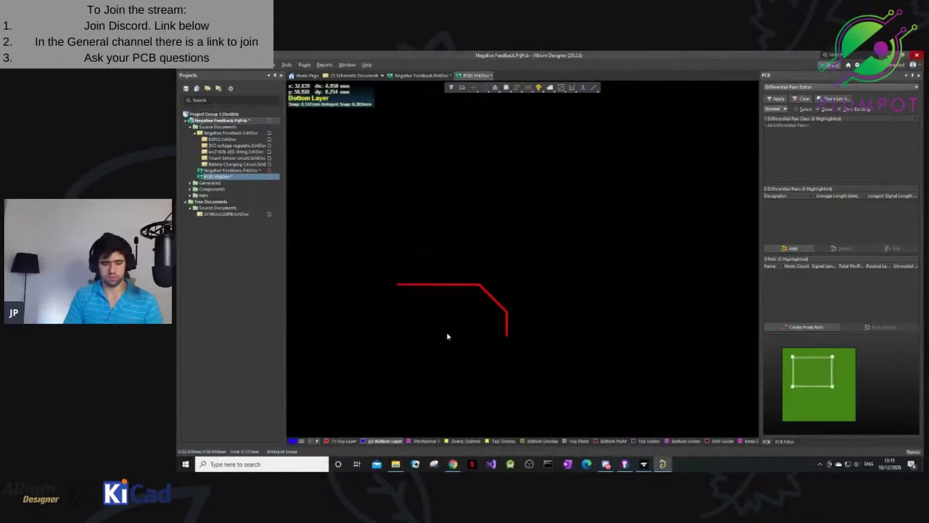
pyautogui.hotkey('ctrl', 'w')
pyautogui.click(422, 355)
pyautogui.click(511, 404)
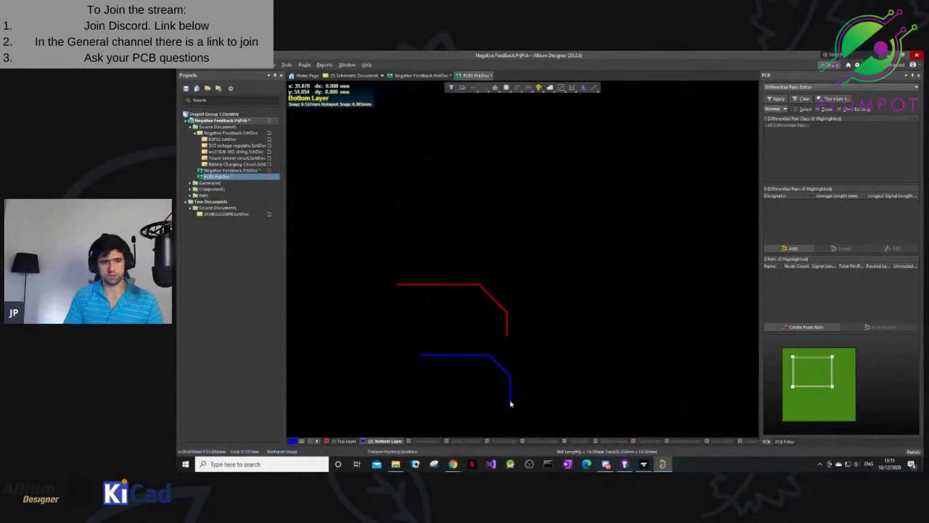
# Step: Inspect both tracks on the board in 3D by rotating it, and return to the 2D view
pyautogui.keyDown('ctrl'); pyautogui.scroll(-2, 516, 352); pyautogui.keyUp('ctrl')
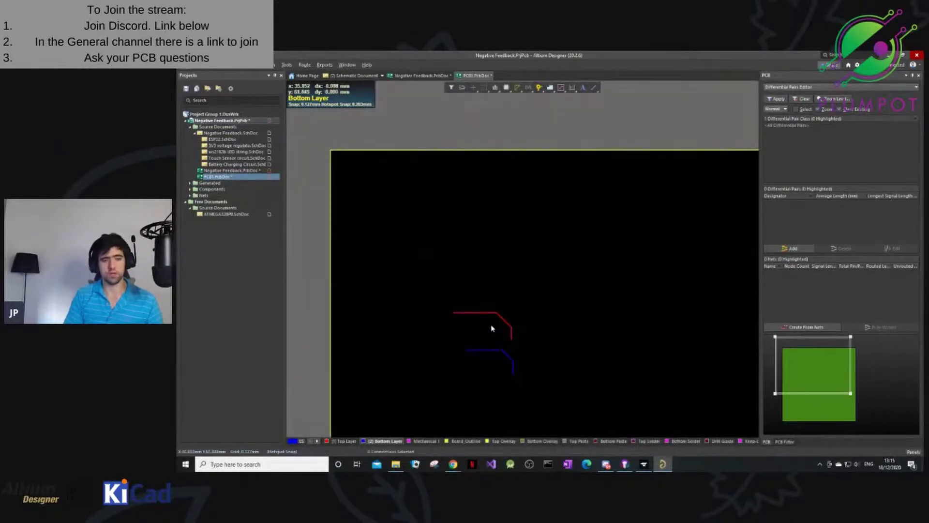
pyautogui.press('3')
pyautogui.keyDown('ctrl'); pyautogui.scroll(-2, 489, 336); pyautogui.keyUp('ctrl')
pyautogui.keyDown('shift'); pyautogui.moveTo(463, 290); pyautogui.dragTo(692, 302, button='right'); pyautogui.keyUp('shift')
pyautogui.press('2')
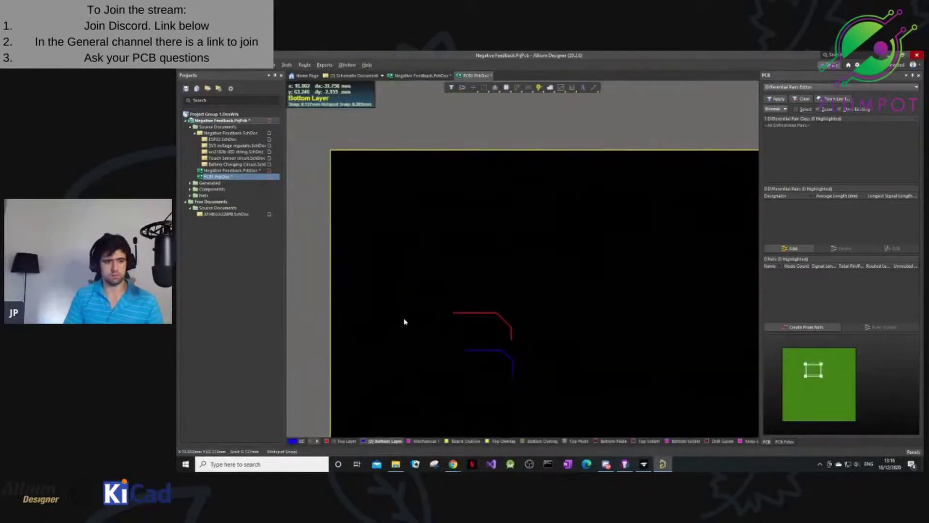
# Step: Review the Board_Outline and Overlay layers in the view configuration, and make Top Overlay the active layer
pyautogui.press('l')
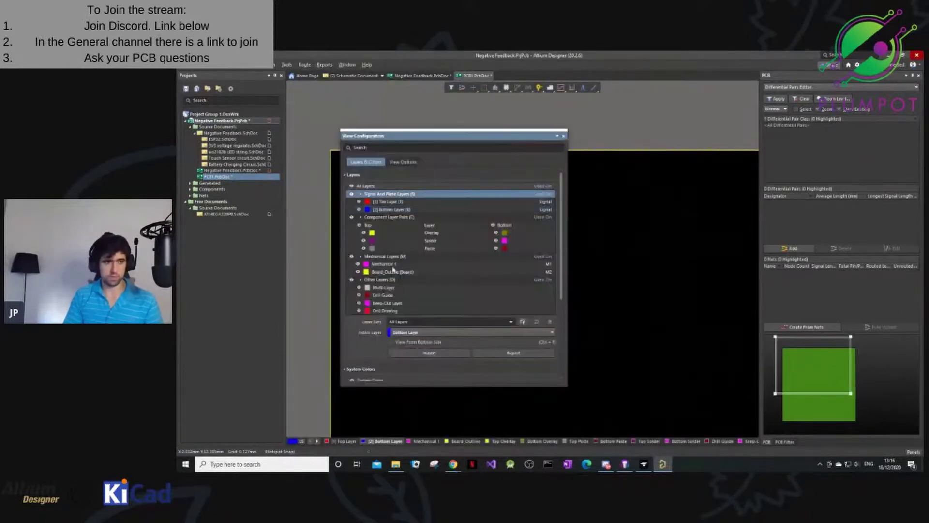
pyautogui.click(401, 273)
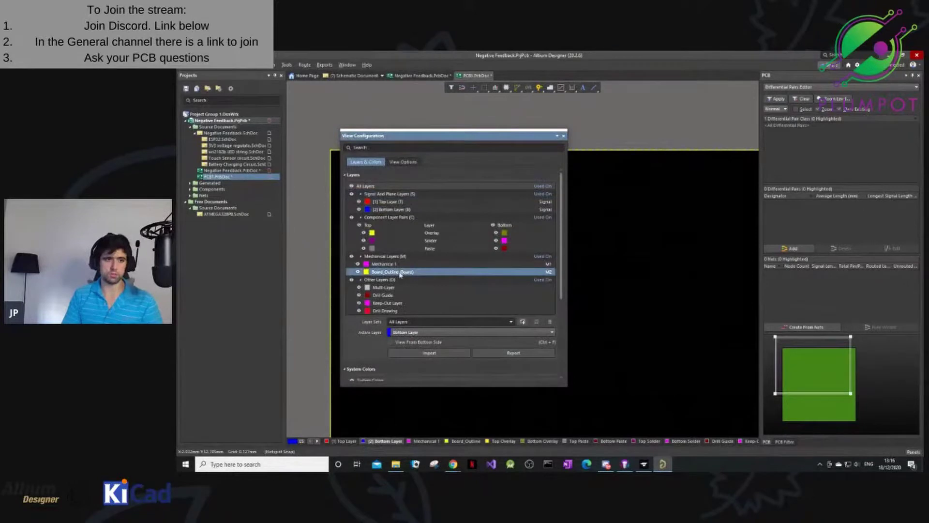
pyautogui.click(400, 234)
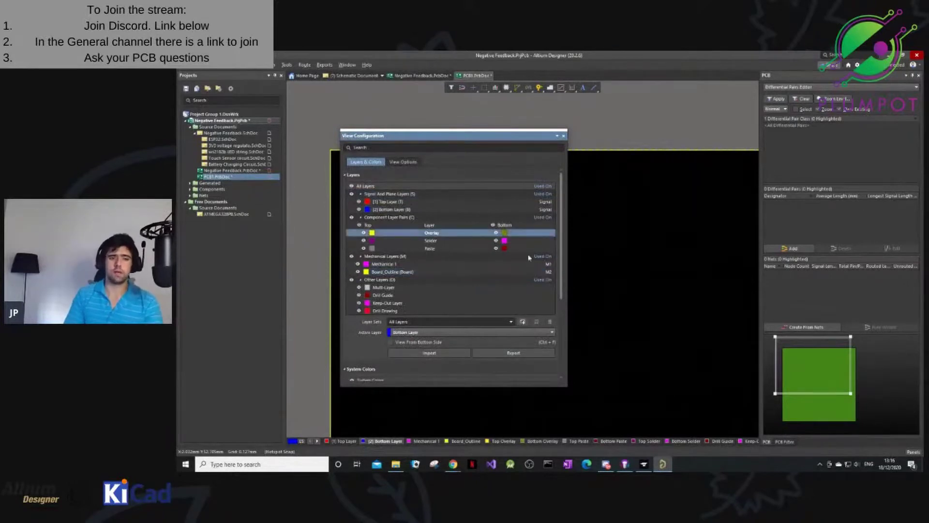
pyautogui.click(564, 137)
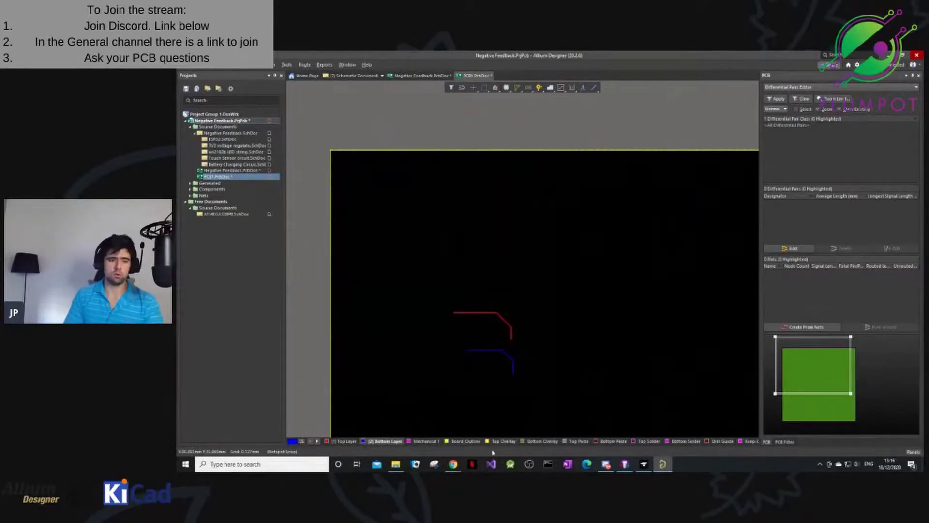
pyautogui.click(503, 441)
pyautogui.press('p')
pyautogui.press('t')
pyautogui.click(478, 237)
pyautogui.rightClick(528, 249)
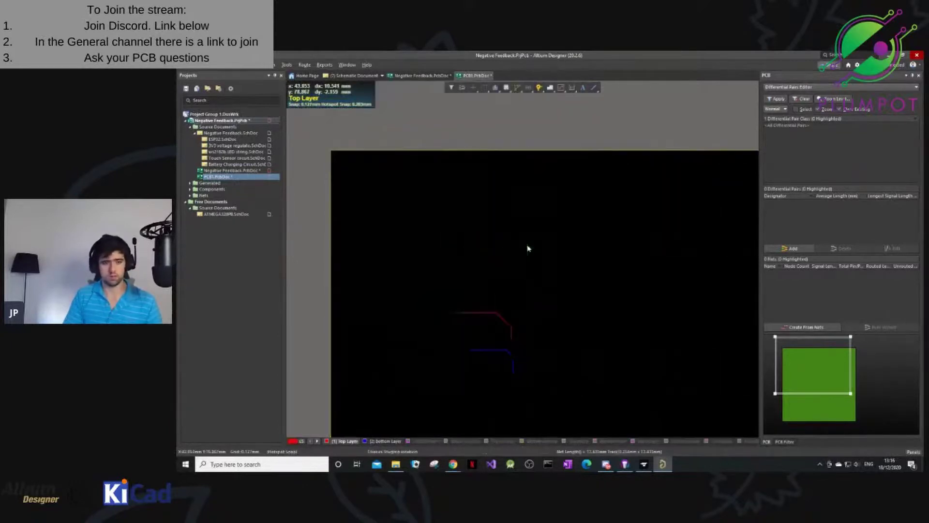
pyautogui.press('Escape')
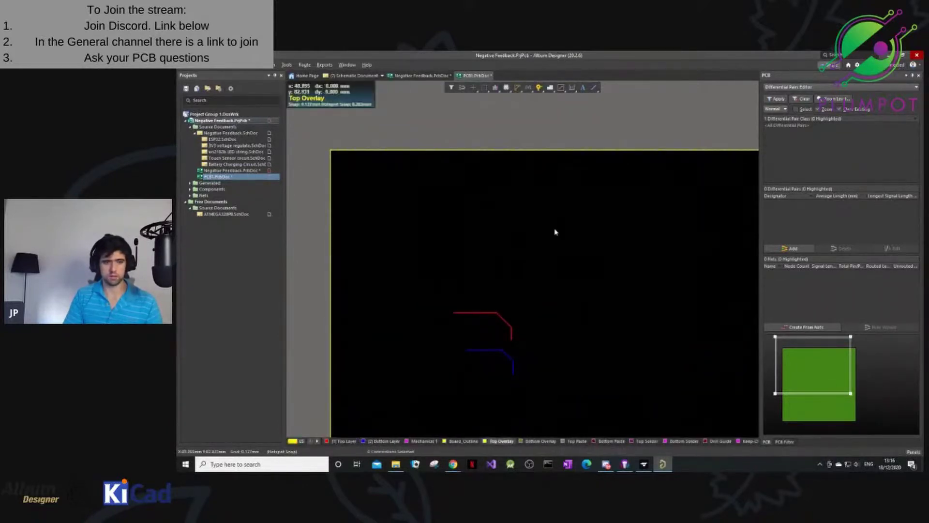
pyautogui.press('p')
pyautogui.press('l')
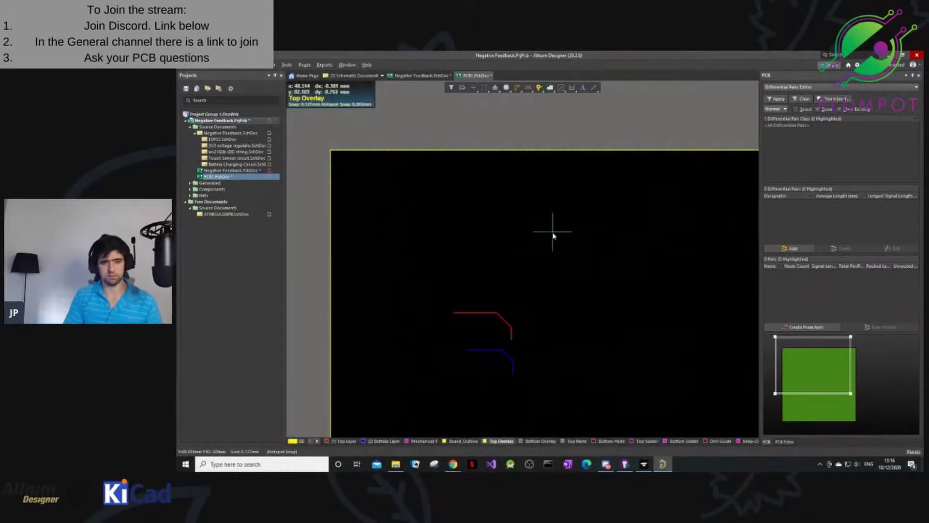
pyautogui.press('Escape')
# Step: Place a text string on the Top Overlay layer above the red track
pyautogui.press('p')
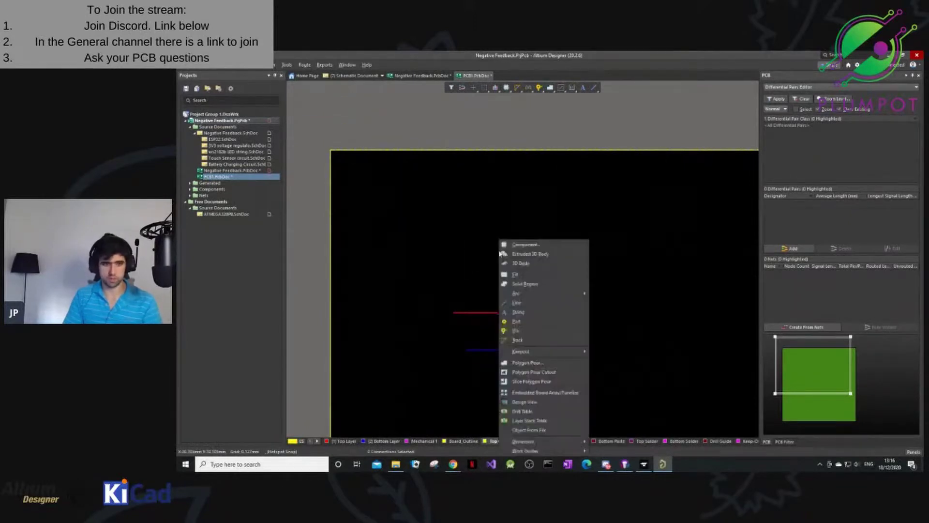
pyautogui.click(542, 315)
pyautogui.press('p')
pyautogui.press('s')
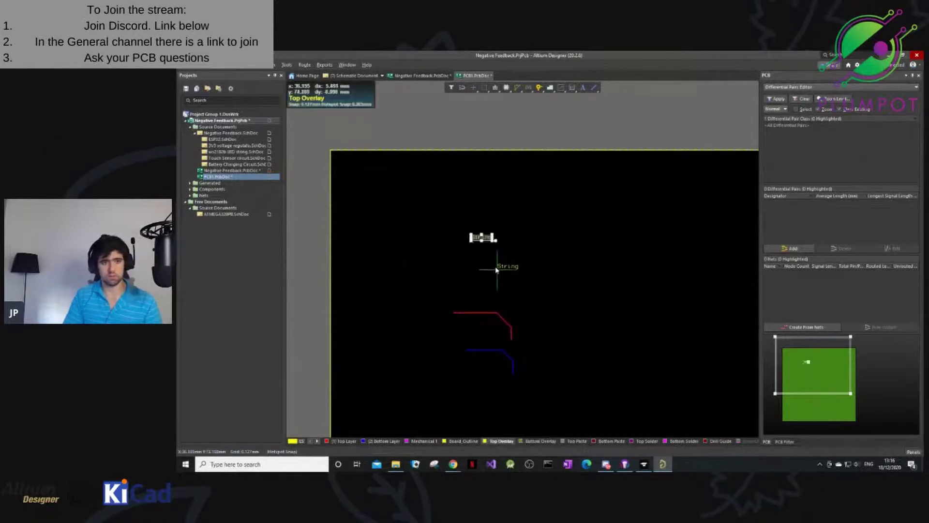
# Step: Change the text of the placed Top Overlay string to "Hello"
pyautogui.keyDown('ctrl'); pyautogui.scroll(2, 478, 235); pyautogui.keyUp('ctrl')
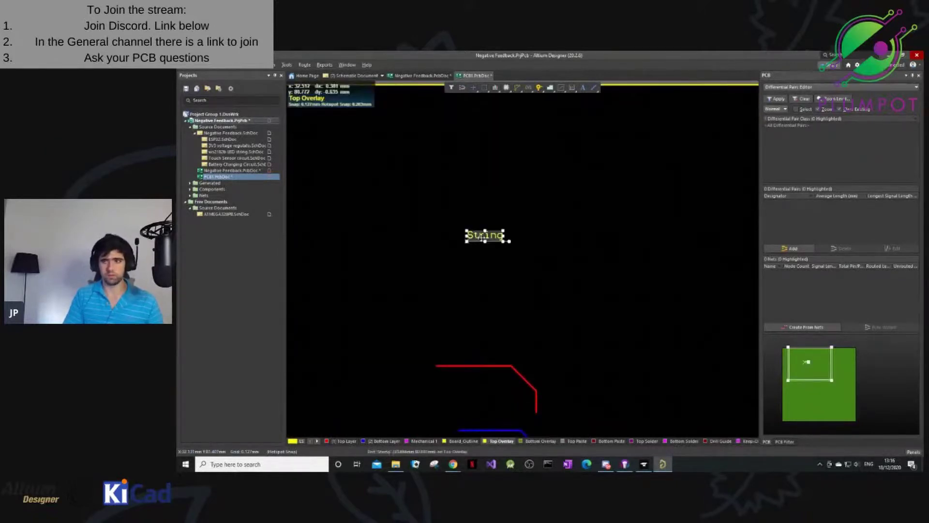
pyautogui.click(482, 237)
pyautogui.write('Hello')
pyautogui.press('Return')
pyautogui.click(481, 199)
pyautogui.keyDown('ctrl'); pyautogui.scroll(1, 499, 219); pyautogui.keyUp('ctrl')
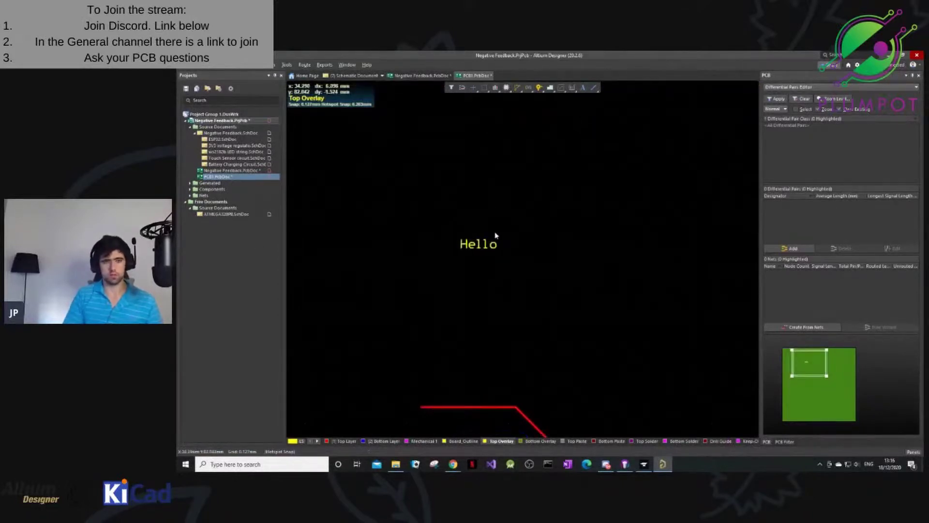
# Step: Inspect the "Hello" overlay text on the board in 3D by rotating the view
pyautogui.press('3')
pyautogui.keyDown('shift'); pyautogui.moveTo(490, 226); pyautogui.dragTo(420, 265, button='right'); pyautogui.keyUp('shift')
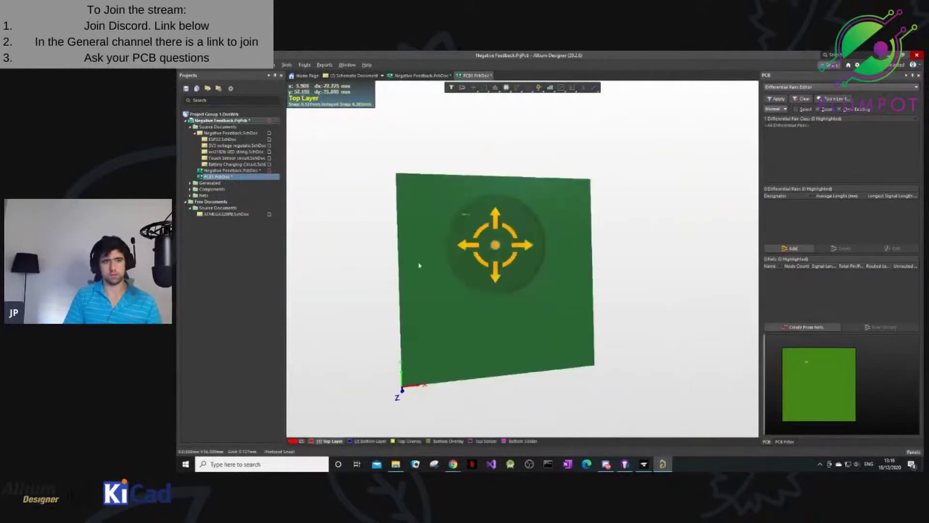
pyautogui.keyDown('ctrl'); pyautogui.scroll(4, 469, 243); pyautogui.keyUp('ctrl')
pyautogui.keyDown('shift'); pyautogui.moveTo(434, 200); pyautogui.dragTo(482, 197, button='right'); pyautogui.keyUp('shift')
pyautogui.keyDown('ctrl'); pyautogui.scroll(-2, 490, 202); pyautogui.keyUp('ctrl')
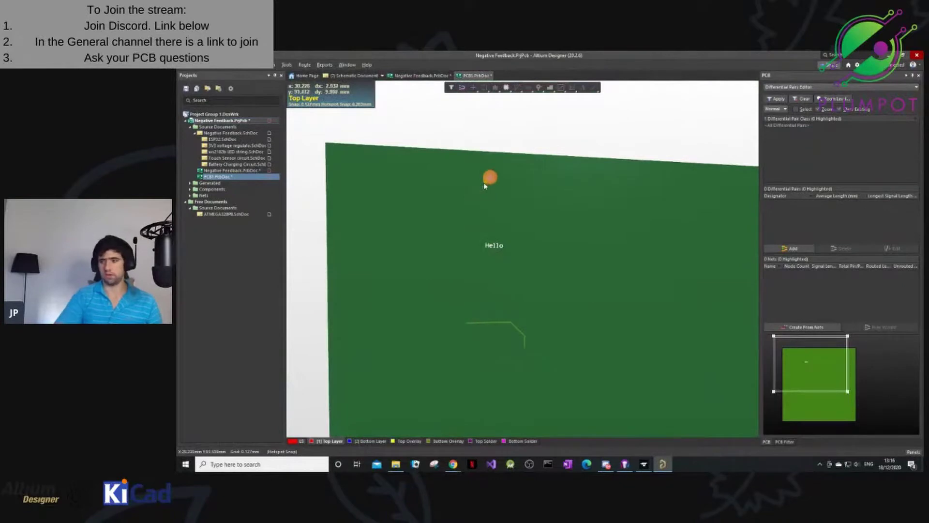
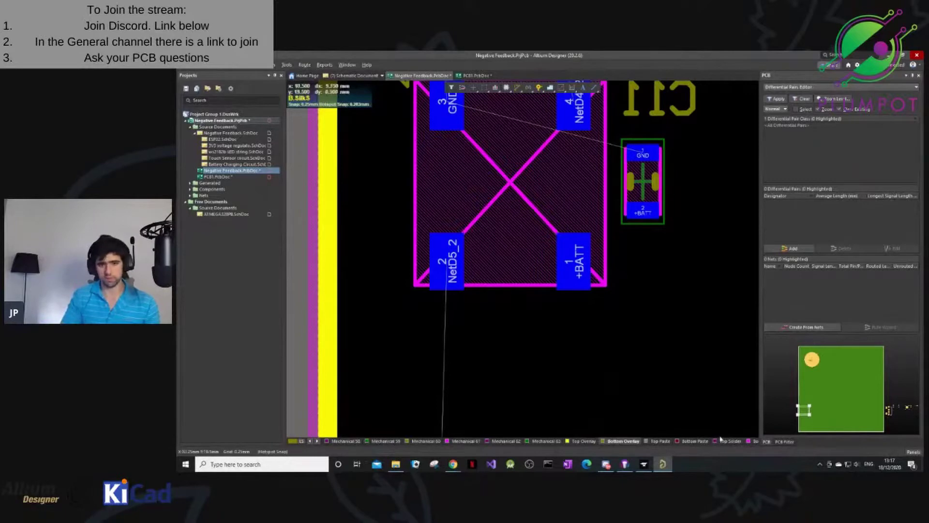
# Step: Cycle the single-layer display modes with Top Solder active to examine the mask around the footprint pads
pyautogui.click(317, 443)
pyautogui.click(317, 443)
pyautogui.hotkey('shift', 's')
pyautogui.hotkey('shift', 's')
pyautogui.hotkey('shift', 's')
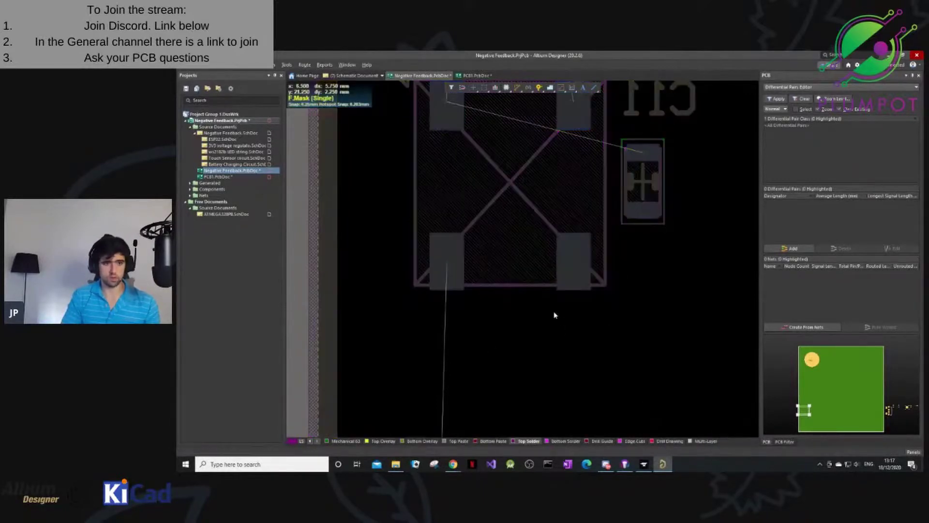
# Step: Make Bottom Solder the active layer and cycle the single-layer display modes to examine its pad openings
pyautogui.click(565, 442)
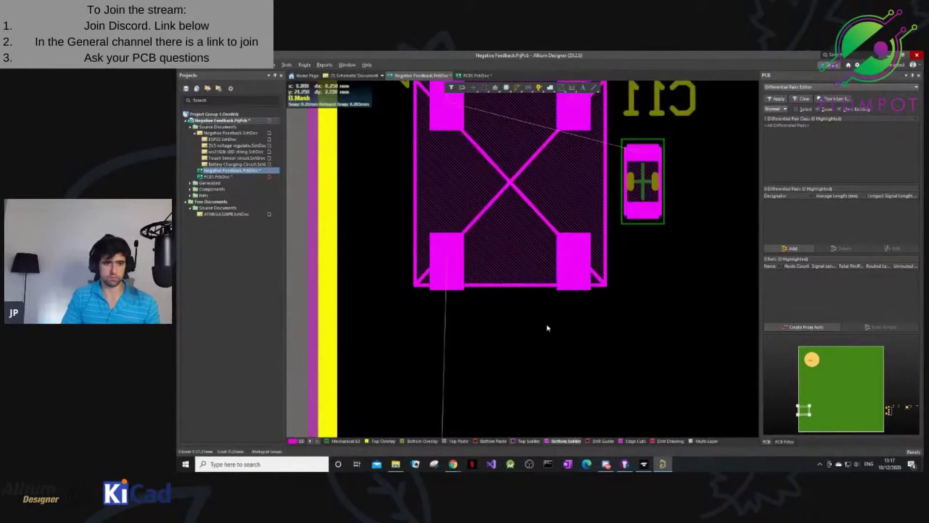
pyautogui.hotkey('shift', 's')
pyautogui.hotkey('shift', 's')
pyautogui.hotkey('shift', 's')
pyautogui.keyDown('ctrl'); pyautogui.scroll(2, 582, 273); pyautogui.keyUp('ctrl')
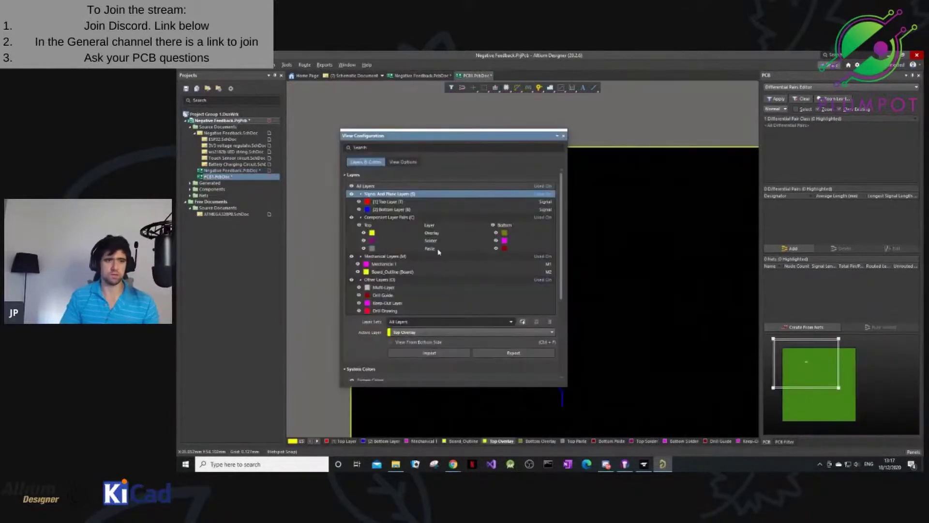
# Step: Review the Paste and Solder component layer pairs in the view configuration and close it
pyautogui.click(439, 250)
pyautogui.click(433, 241)
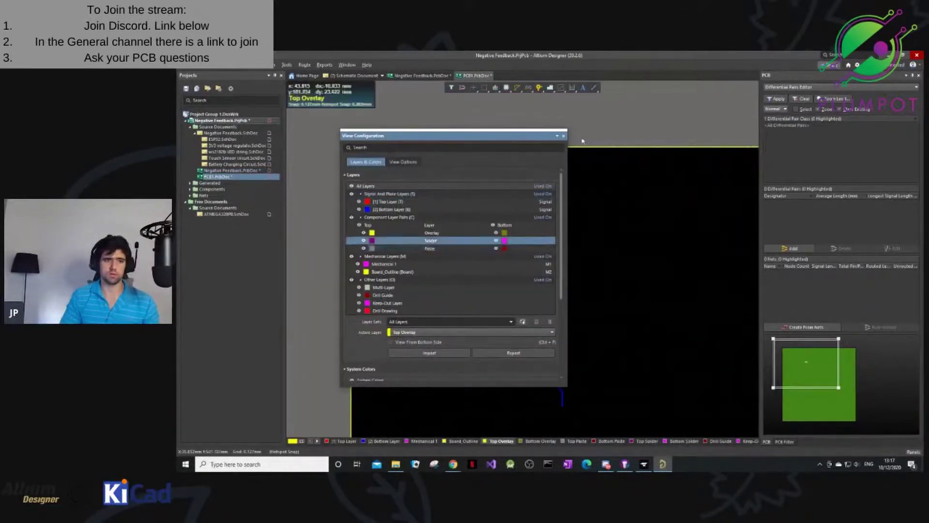
pyautogui.click(564, 137)
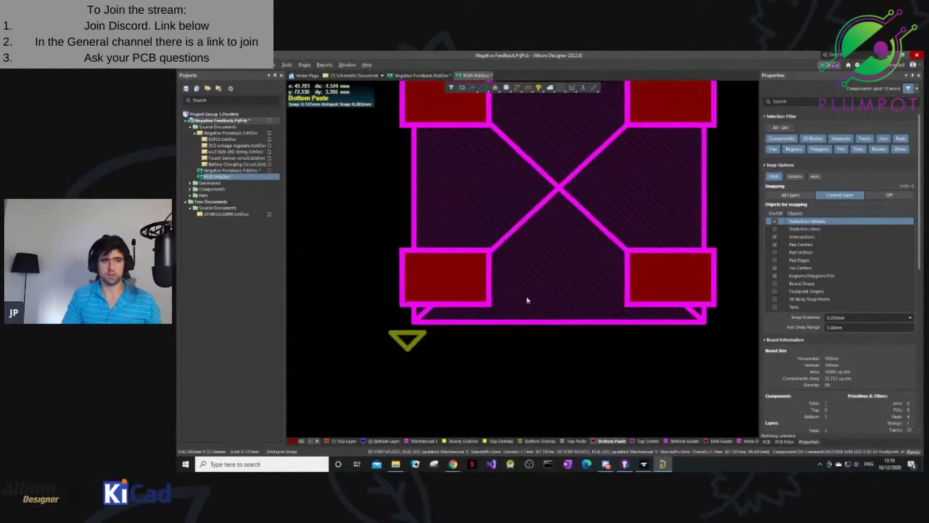
# Step: Make Bottom Solder the active layer and inspect the component's exposed pad and surrounding mask opening in 3D
pyautogui.keyDown('ctrl'); pyautogui.scroll(2, 583, 284); pyautogui.keyUp('ctrl')
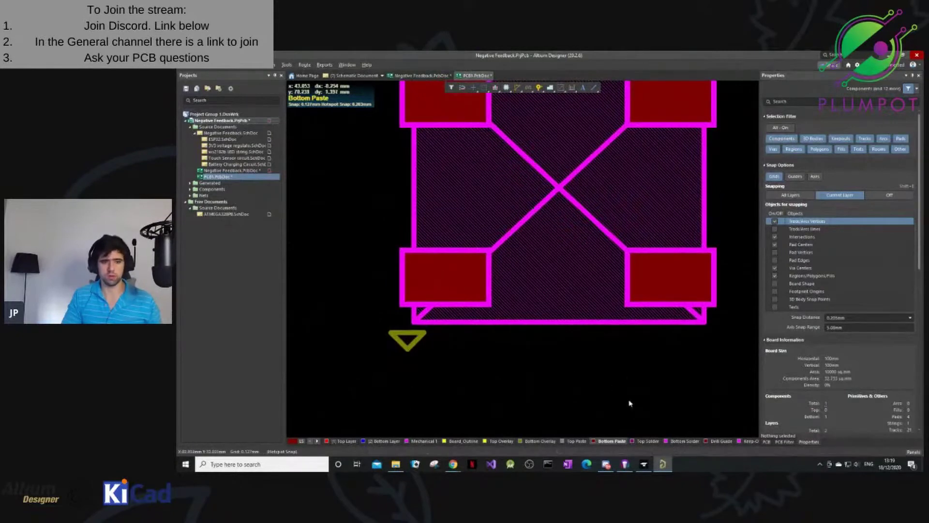
pyautogui.click(683, 440)
pyautogui.press('3')
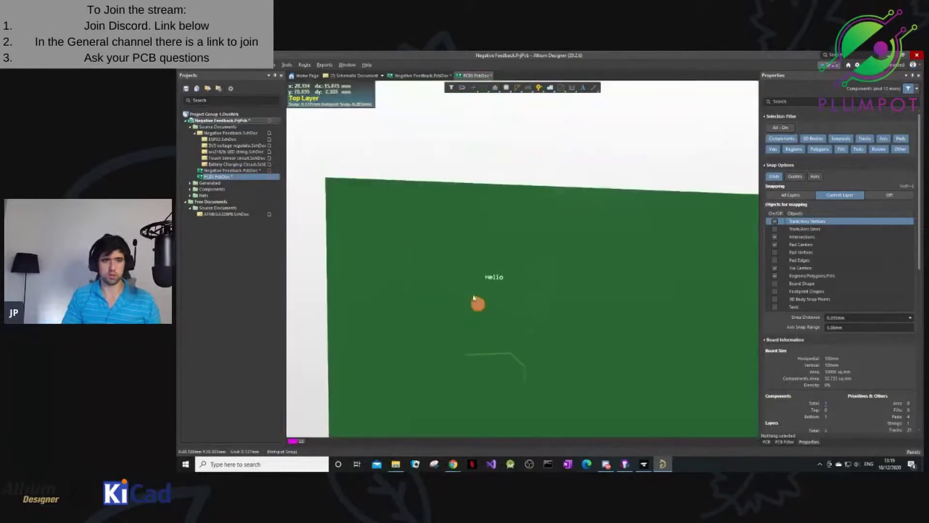
pyautogui.keyDown('ctrl'); pyautogui.scroll(-2, 475, 298); pyautogui.keyUp('ctrl')
pyautogui.hotkey('shift', 's')
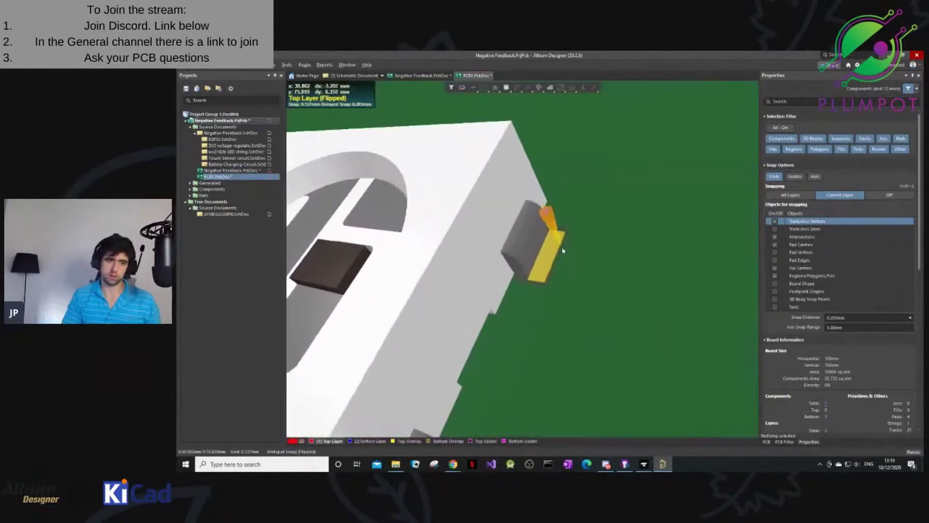
pyautogui.keyDown('ctrl'); pyautogui.scroll(1, 550, 250); pyautogui.keyUp('ctrl')
pyautogui.moveTo(557, 256); pyautogui.dragTo(580, 297, button='right')
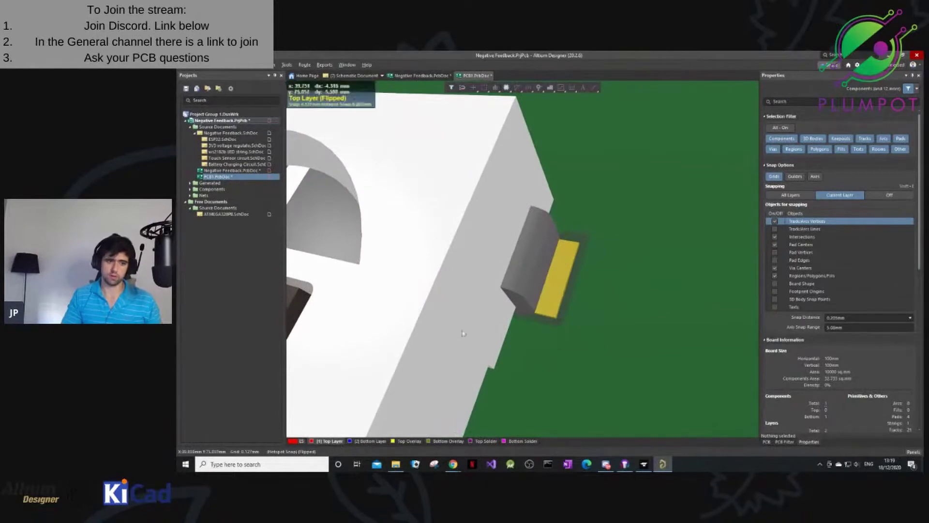
# Step: Make Bottom Layer active in the 3D view and cycle the single-layer display modes around the component pad
pyautogui.click(371, 441)
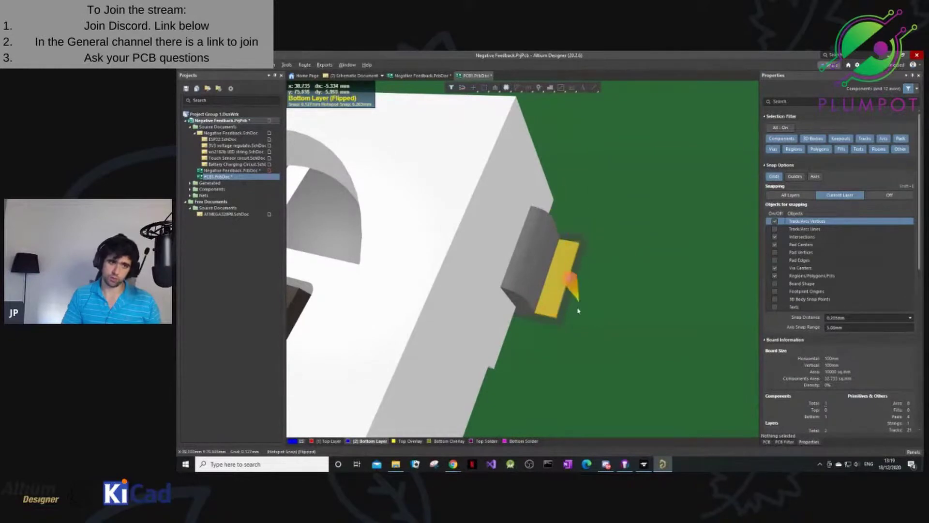
pyautogui.hotkey('shift', 's')
pyautogui.hotkey('shift', 's')
pyautogui.hotkey('shift', 's')
pyautogui.hotkey('shift', 's')
# Step: Return to the 2D view, make Top Paste the active layer, and examine the footprint's pad 2
pyautogui.press('2')
pyautogui.click(578, 442)
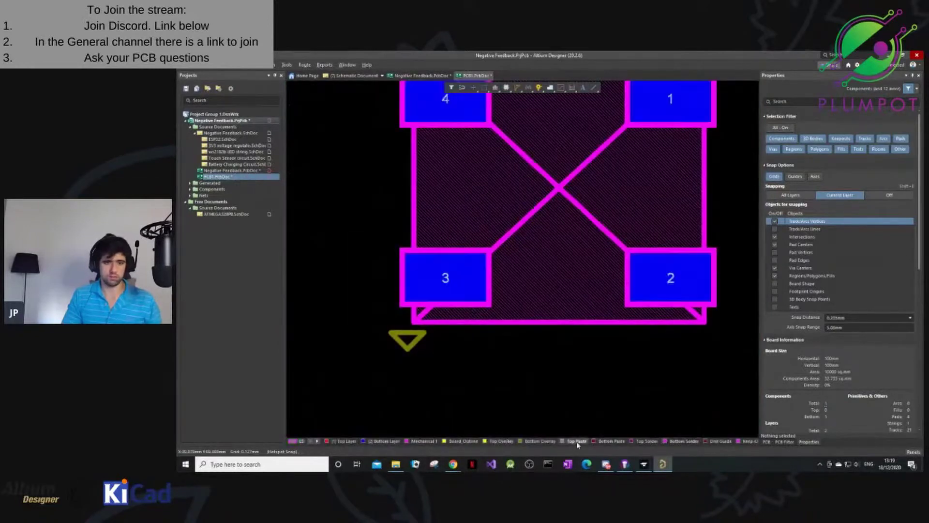
pyautogui.keyDown('ctrl'); pyautogui.scroll(2, 662, 279); pyautogui.keyUp('ctrl')
pyautogui.keyDown('ctrl'); pyautogui.scroll(-2, 675, 283); pyautogui.keyUp('ctrl')
pyautogui.moveTo(675, 283); pyautogui.dragTo(586, 293, button='right')
pyautogui.keyDown('ctrl'); pyautogui.scroll(2, 586, 292); pyautogui.keyUp('ctrl')
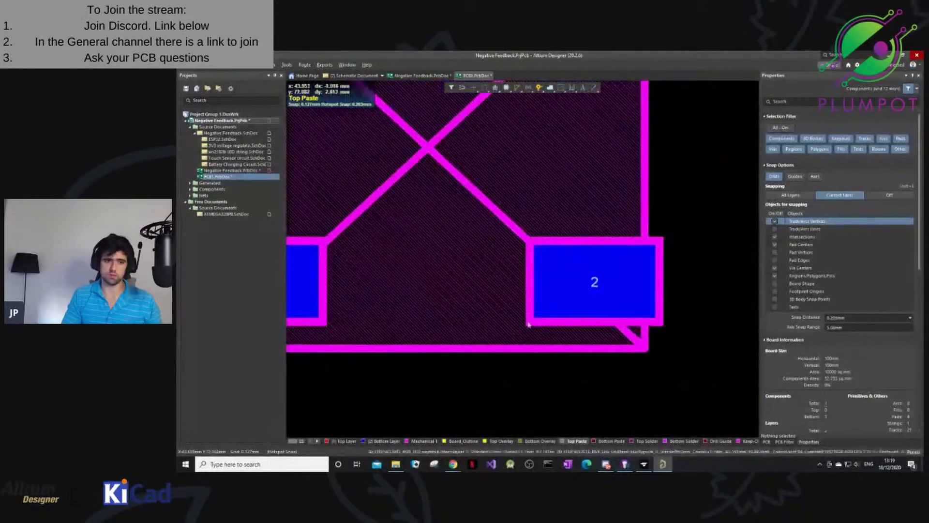